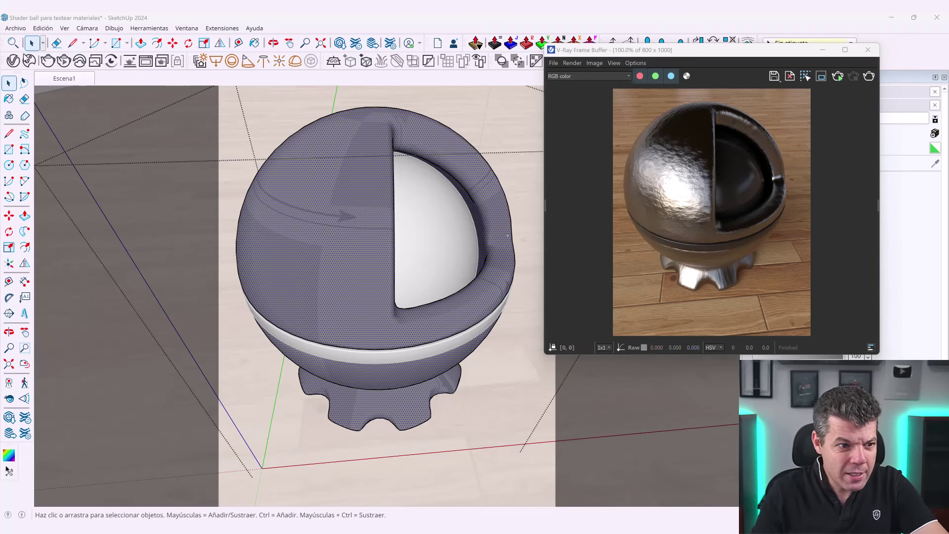
Reopen the V-Ray Asset Editor showing only the material list, nudged slightly right
left_click(13, 60)
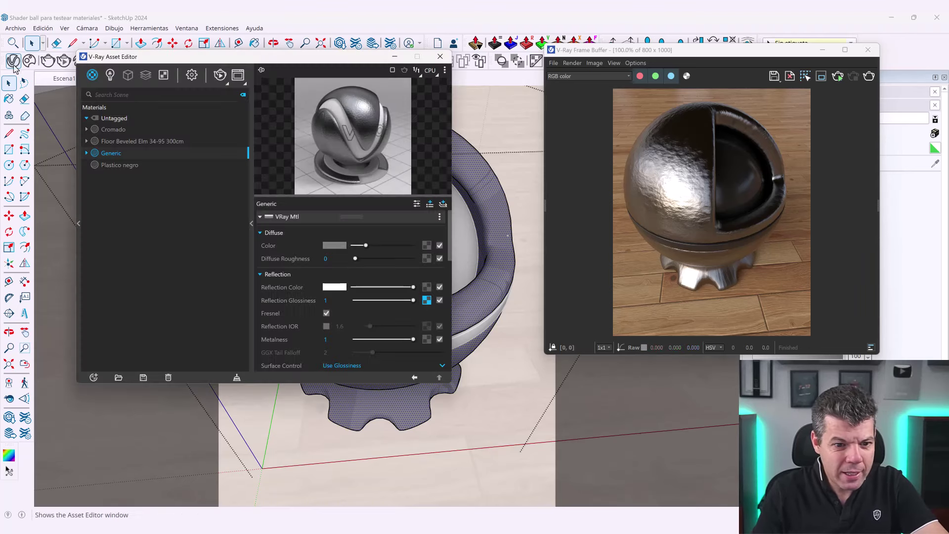
left_click(251, 224)
left_click(242, 58)
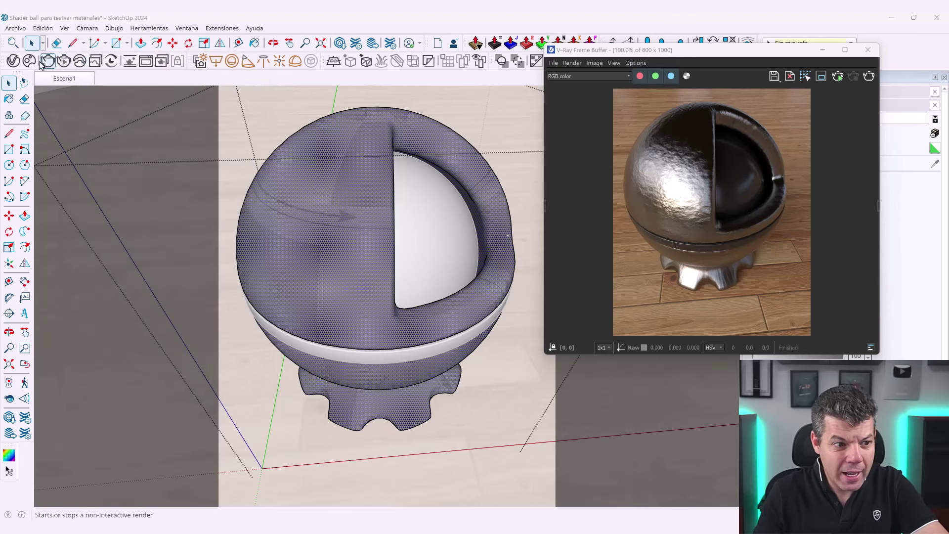
left_click(13, 60)
left_click_drag(145, 60, 205, 68)
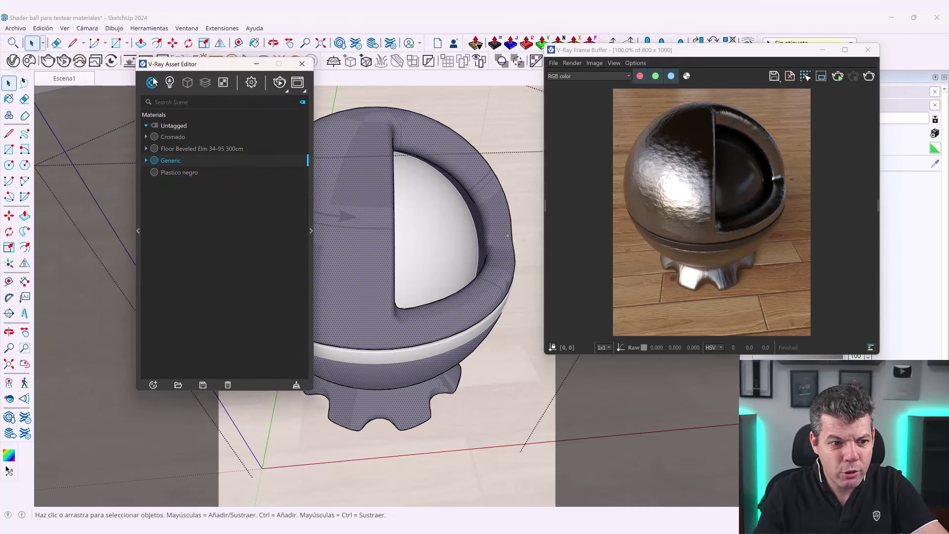
Delete the Generic material and close the V-Ray Frame Buffer window
right_click(183, 161)
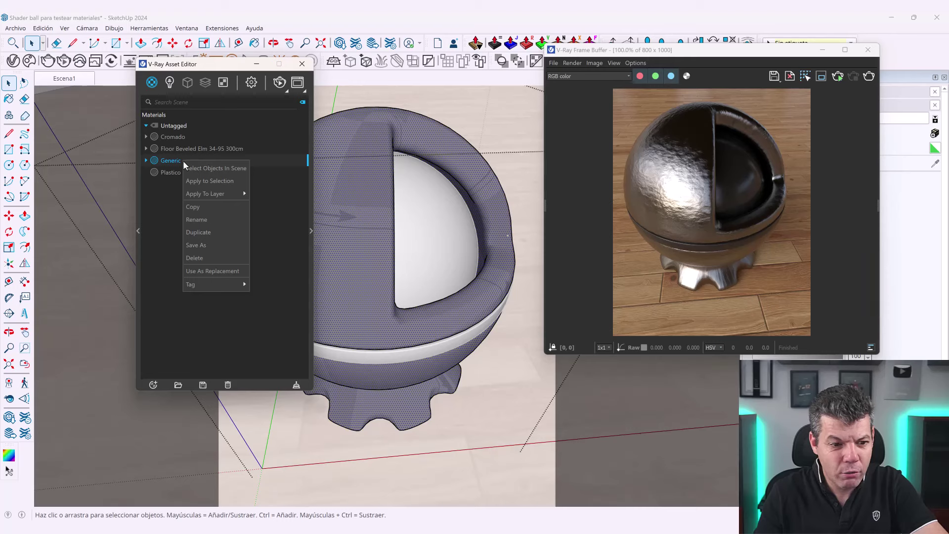
left_click(211, 258)
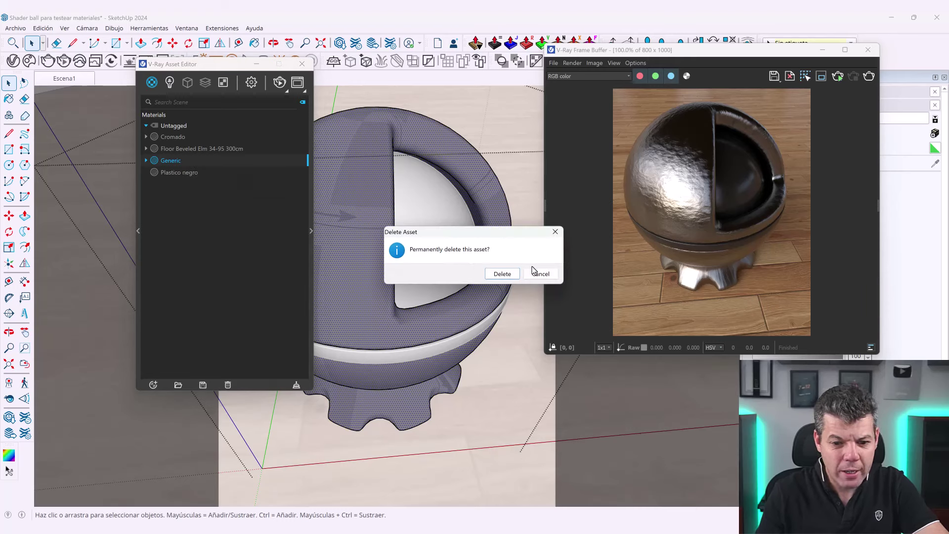
left_click(502, 274)
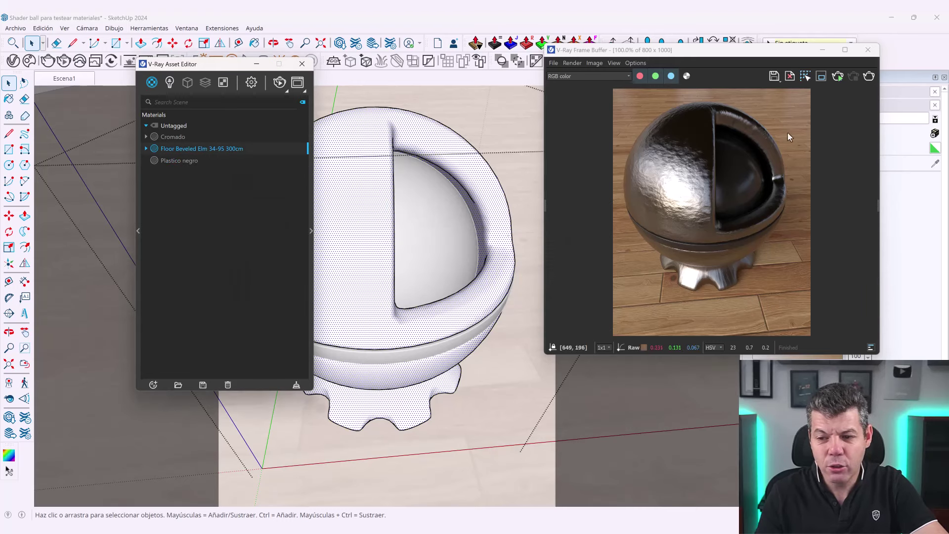
left_click(871, 51)
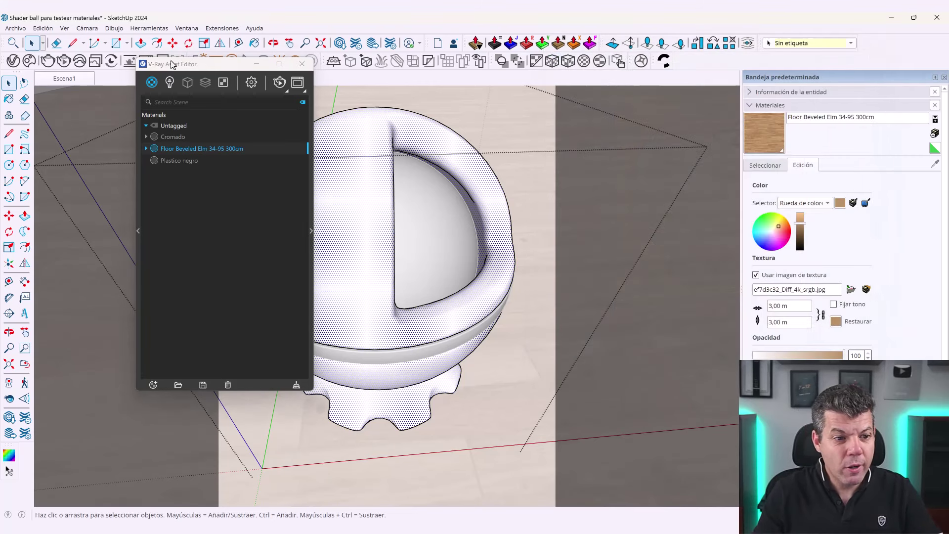
left_click_drag(174, 68, 85, 100)
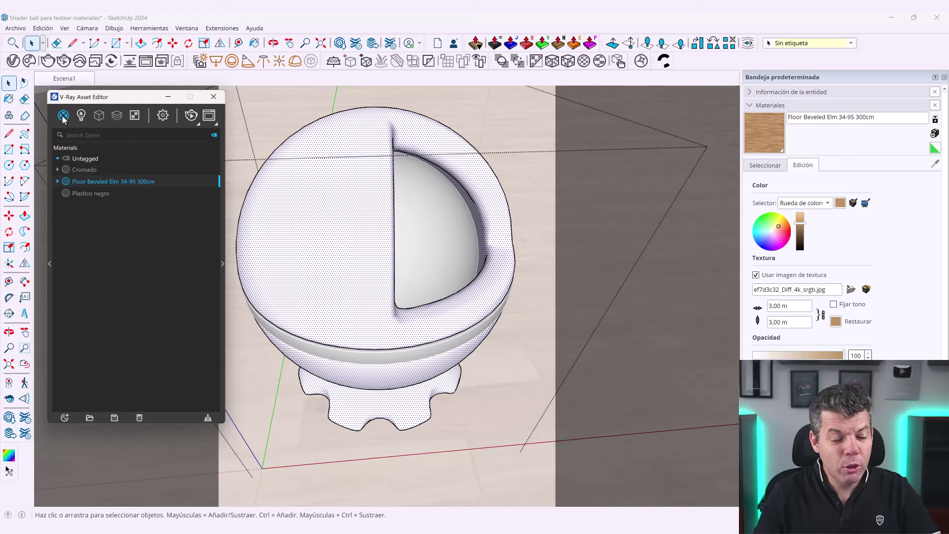
Create a new Generic material named 'Metal hierro' and show its preview and settings
left_click(64, 119)
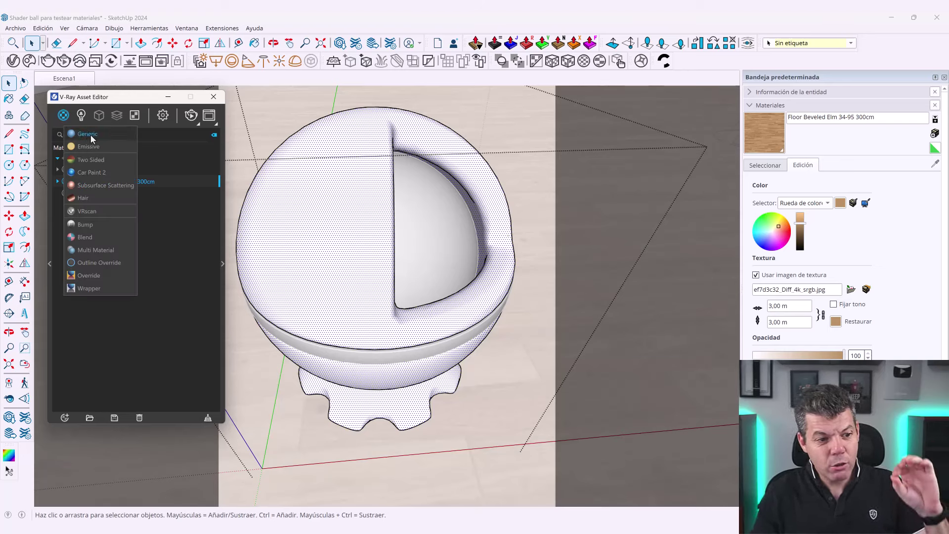
left_click(87, 134)
left_click_drag(111, 94, 241, 55)
double_click(213, 154)
type("Metal hierro")
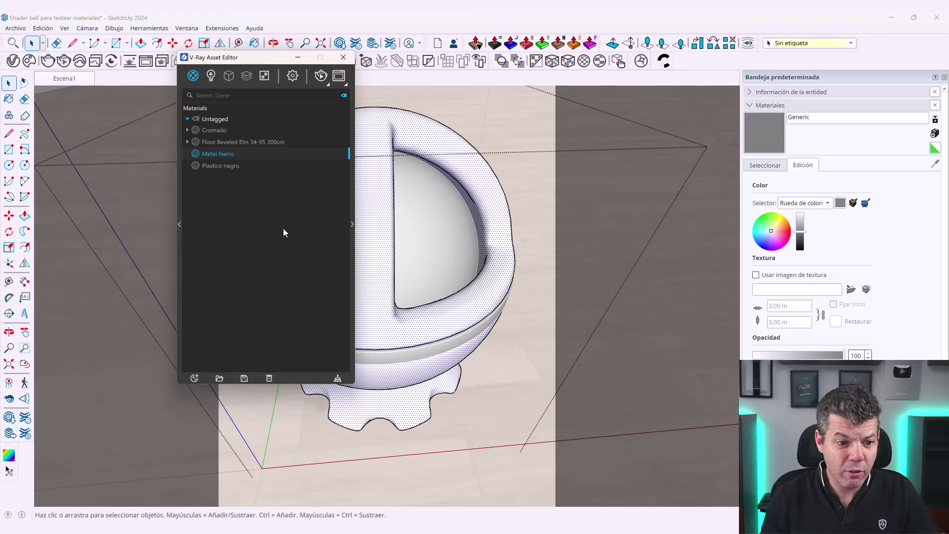
left_click(352, 224)
left_click_drag(386, 60, 249, 98)
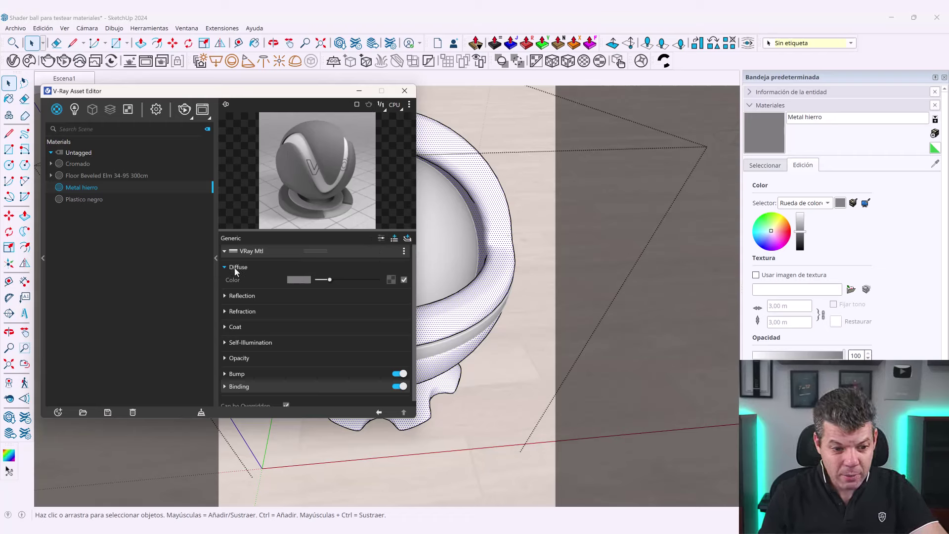
Set Metal hierro's diffuse colour to RGB 127, 127, 127 using the 0–255 range
left_click(298, 280)
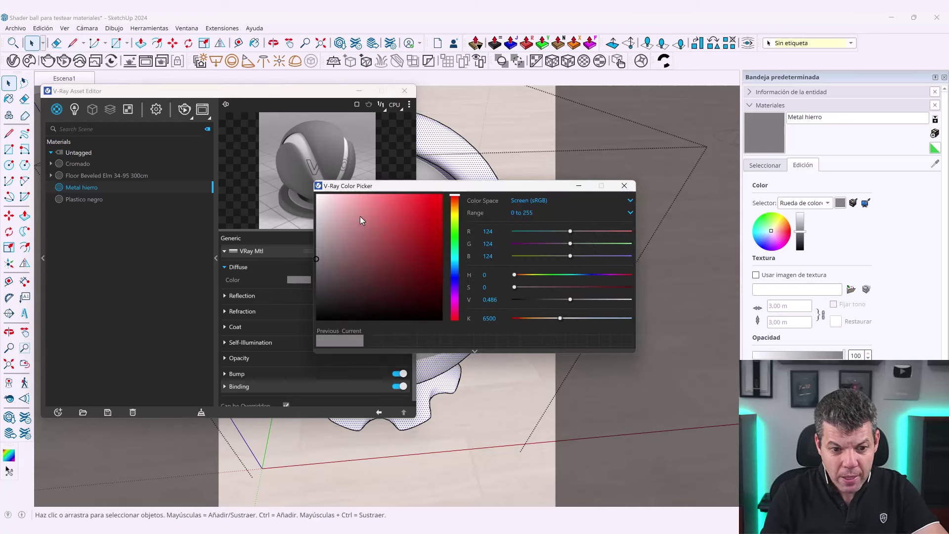
left_click_drag(379, 187, 388, 140)
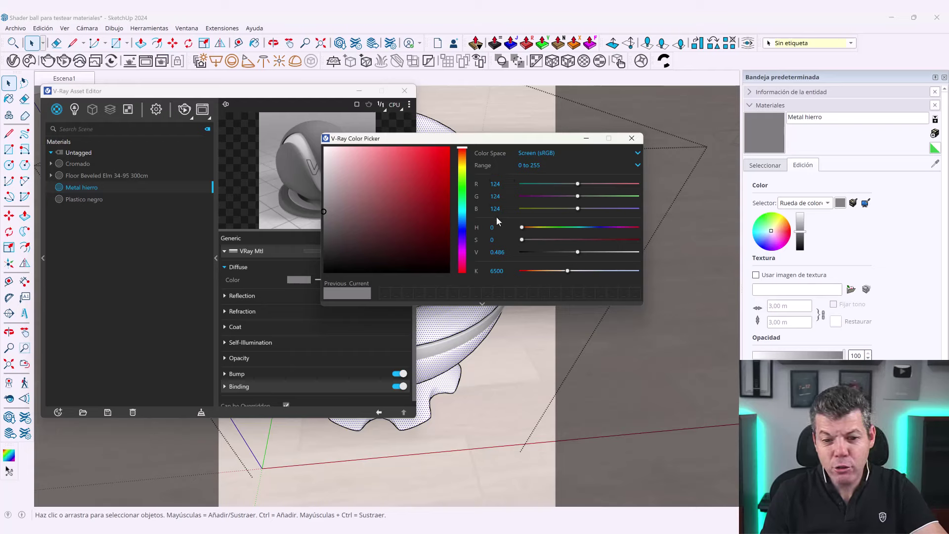
left_click(526, 166)
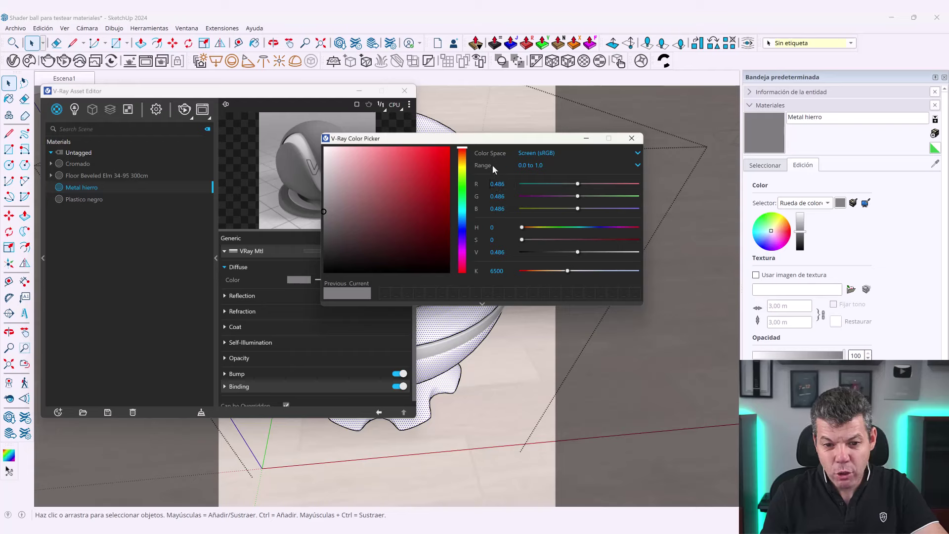
left_click(524, 166)
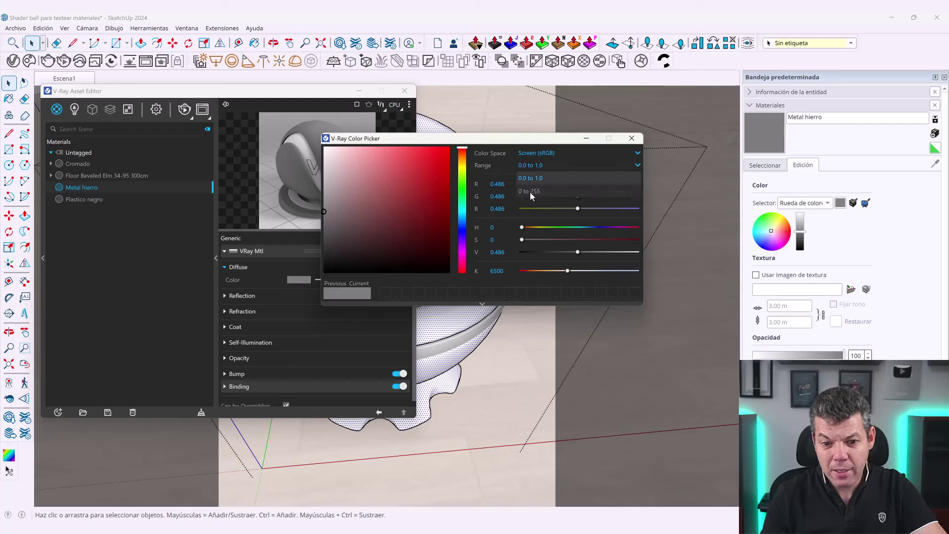
left_click(533, 192)
type("127")
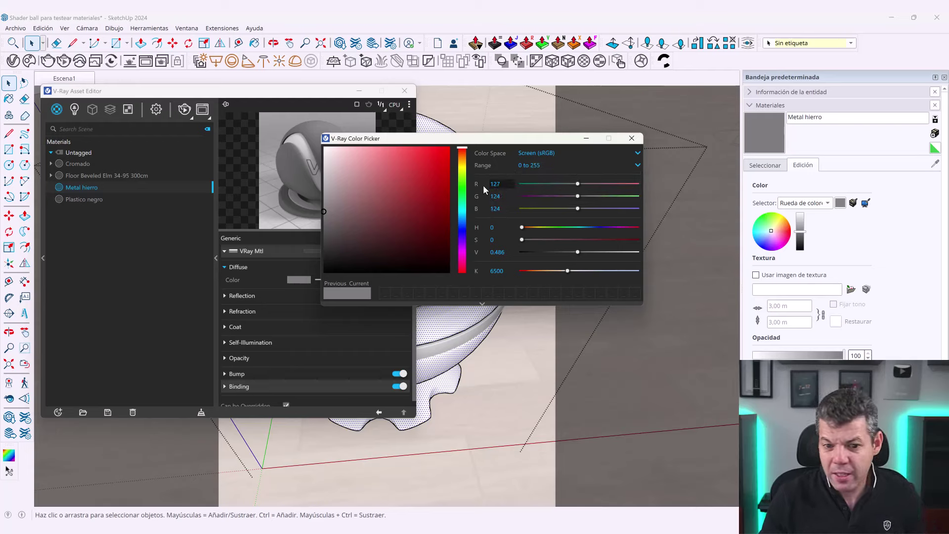
left_click(499, 196)
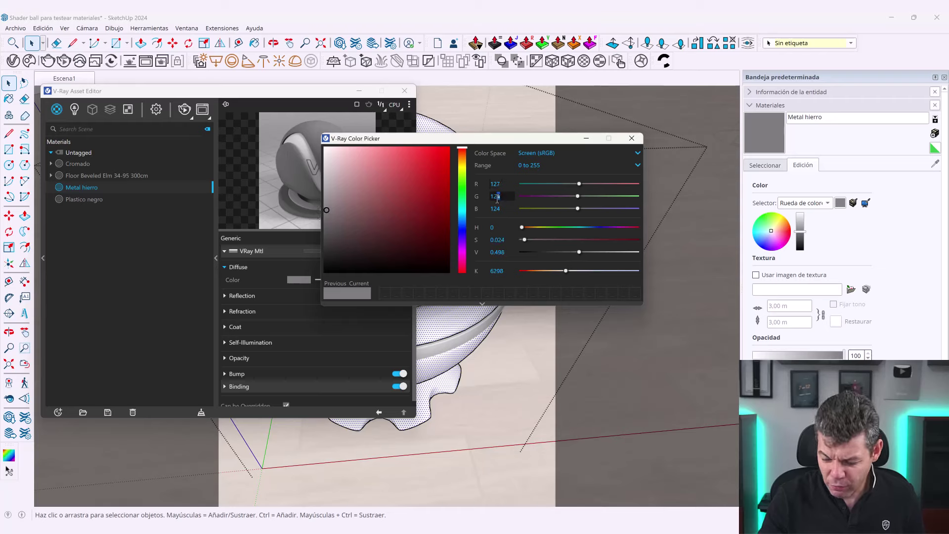
key("BackSpace")
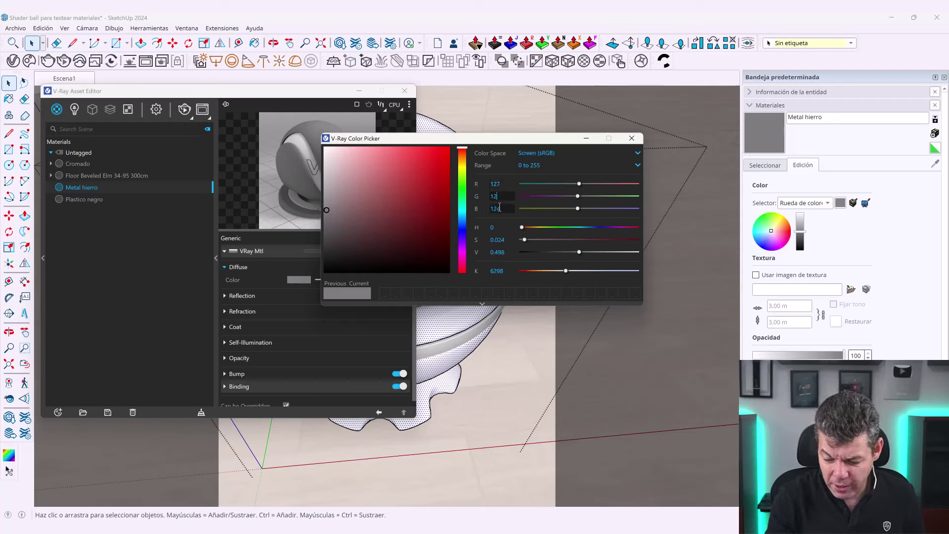
type("7")
left_click(500, 208)
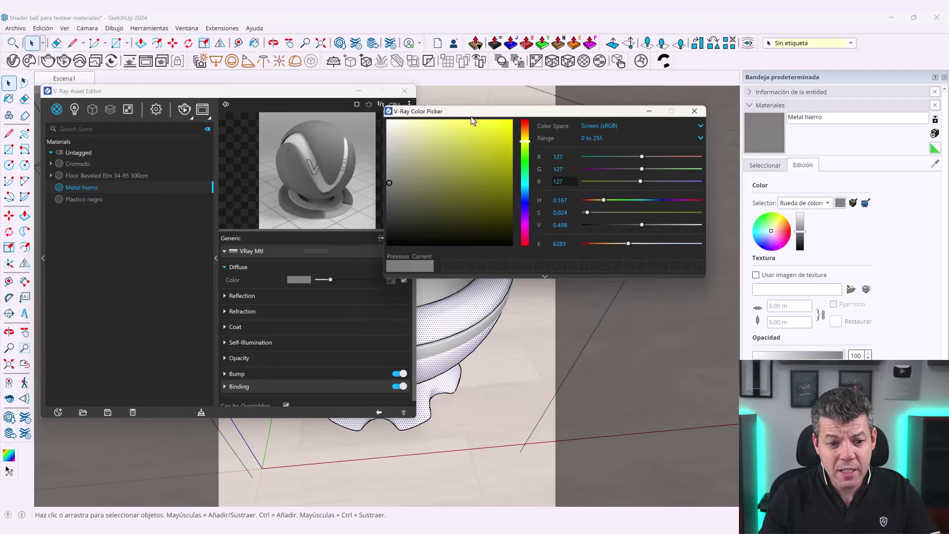
left_click_drag(409, 140, 478, 104)
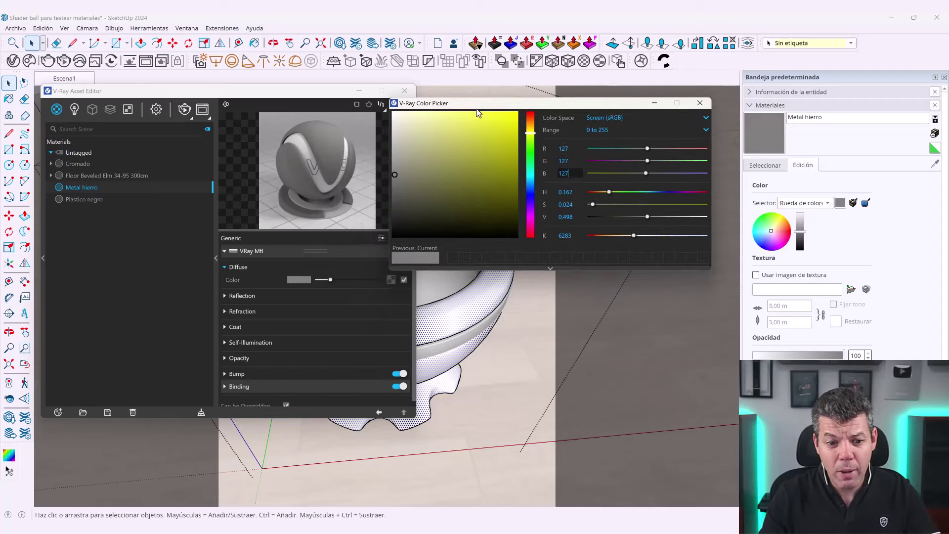
left_click(702, 103)
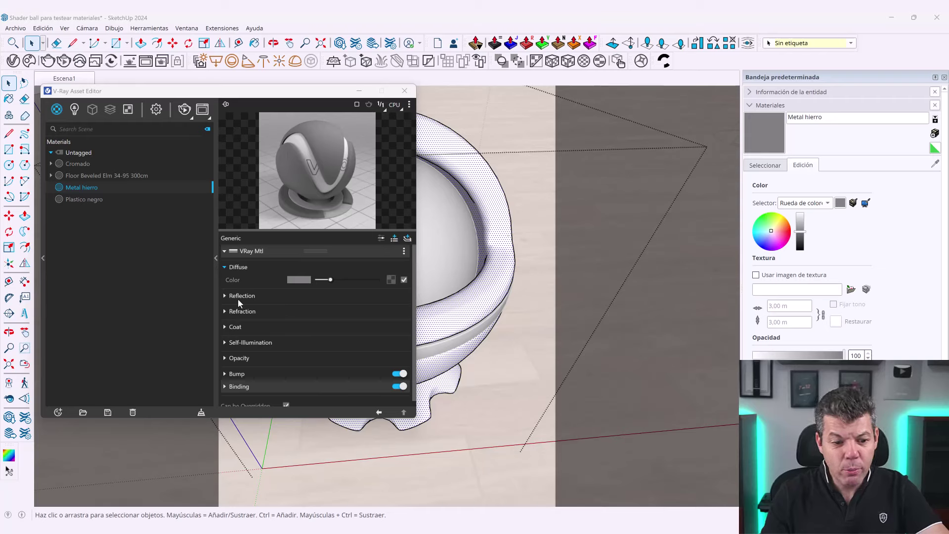
Raise Metal hierro's Reflection Metalness from 0 to exactly 1
left_click(255, 297)
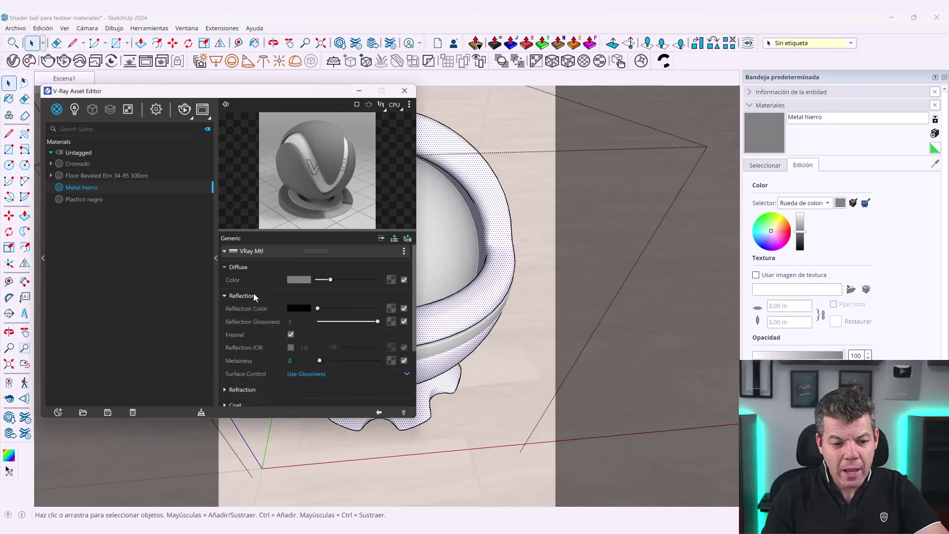
left_click_drag(255, 91, 263, 21)
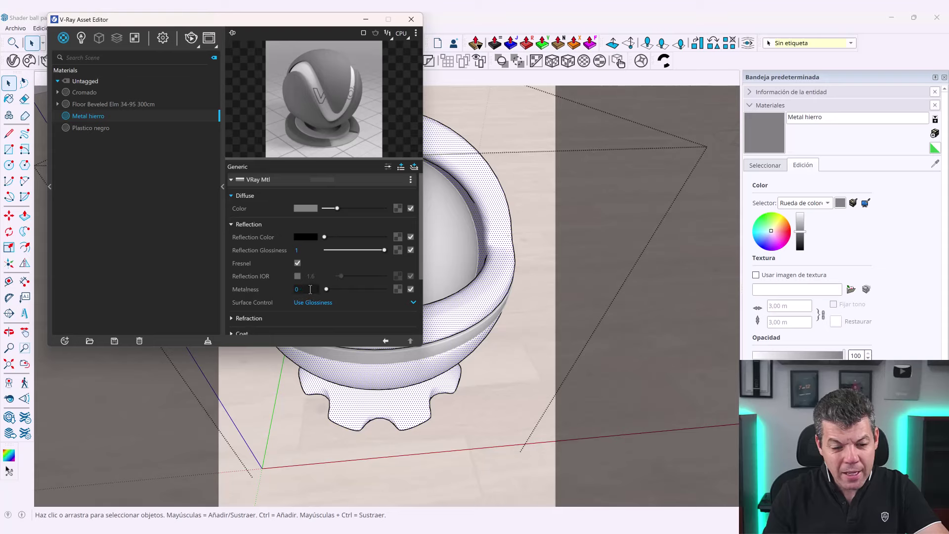
left_click_drag(327, 289, 393, 287)
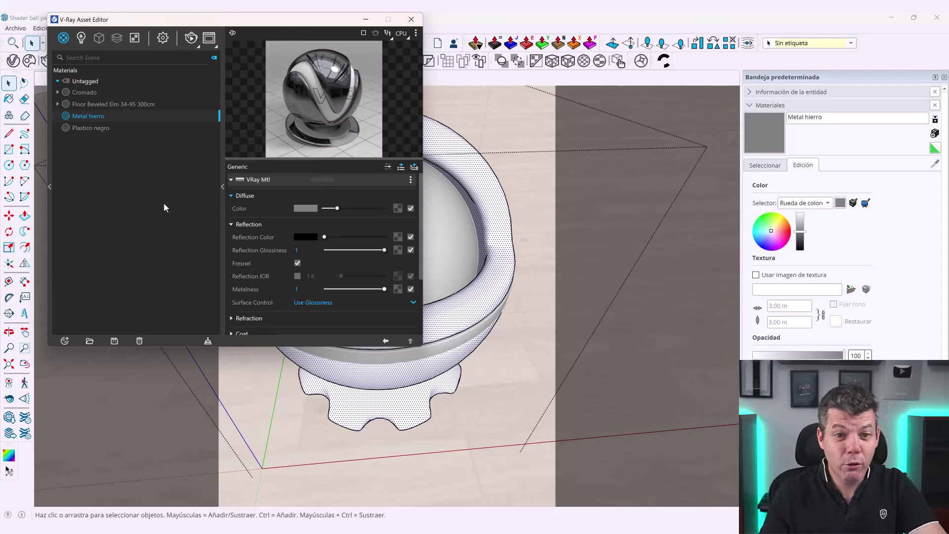
mouse_move(205, 21)
left_mouse_down()
mouse_move(207, 82)
mouse_move(212, 54)
left_mouse_up()
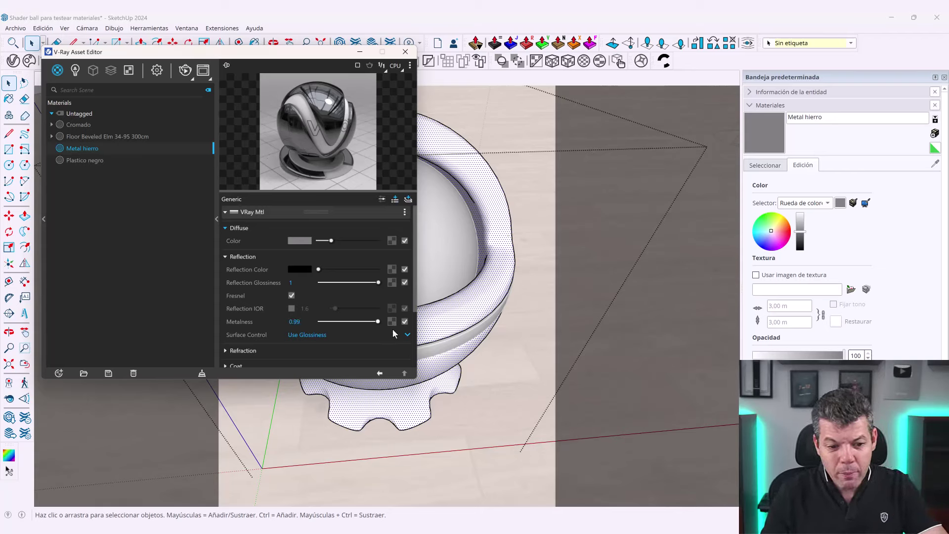
type("1")
left_click(303, 318)
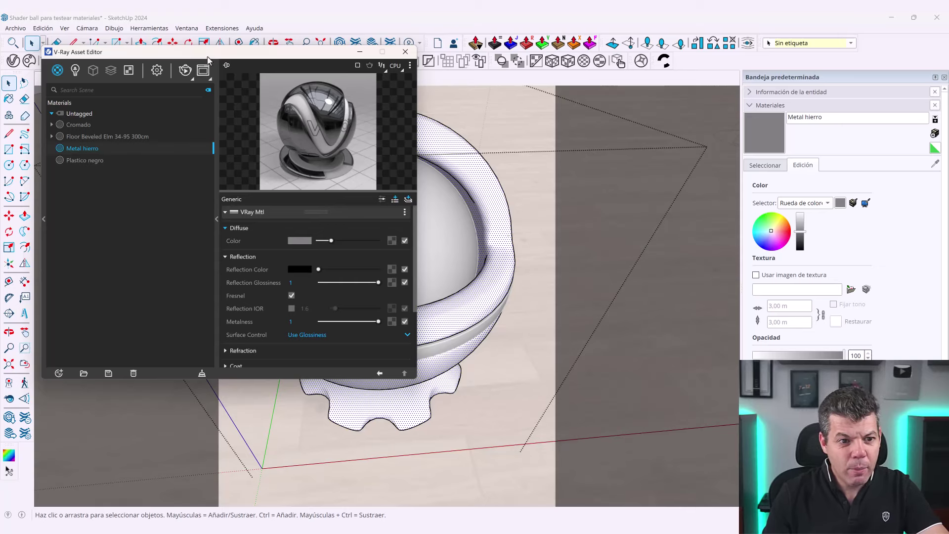
left_click_drag(211, 58, 705, 67)
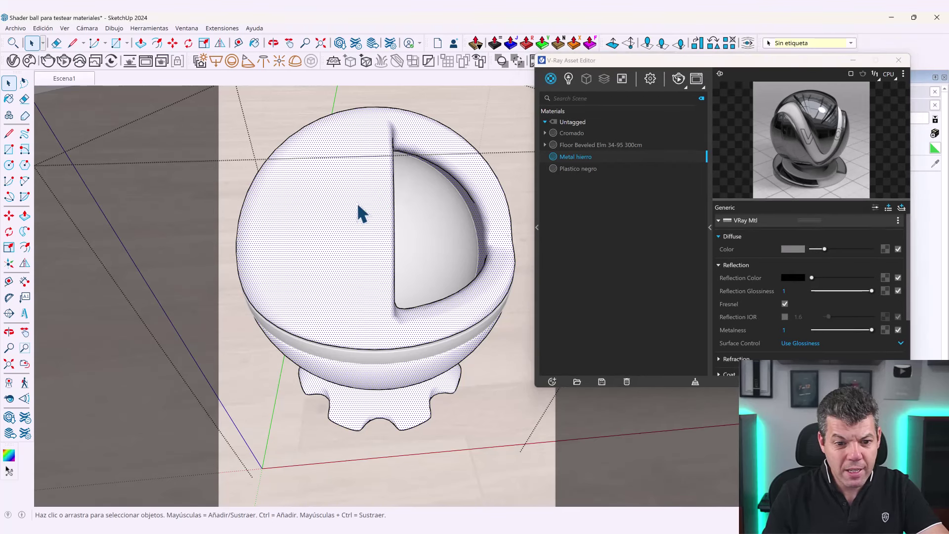
Apply Metal hierro to the shader ball and move the editor to the top-left
right_click(571, 158)
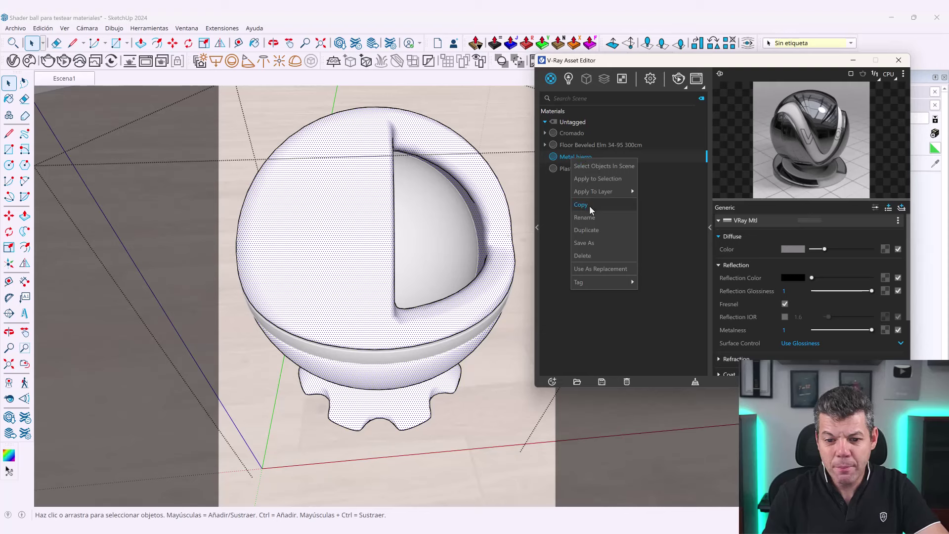
mouse_move(594, 191)
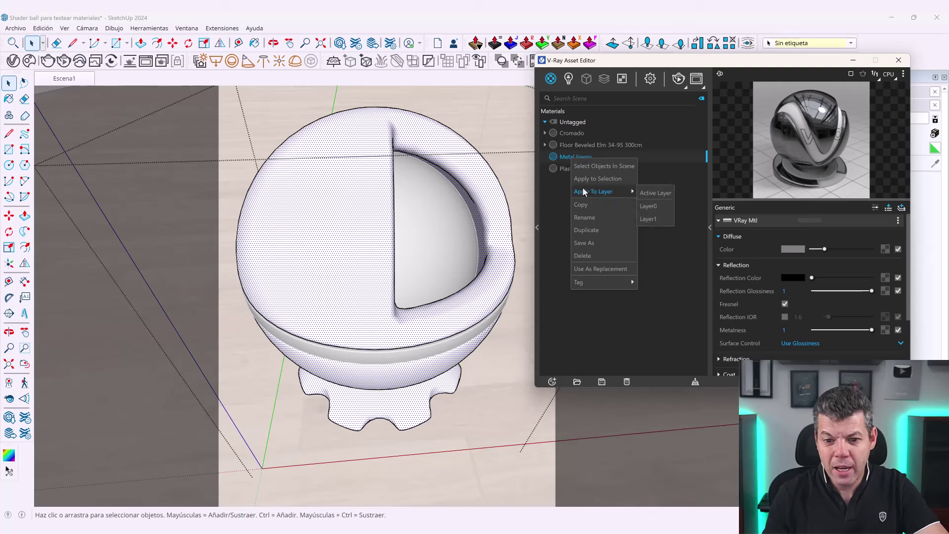
left_click(594, 180)
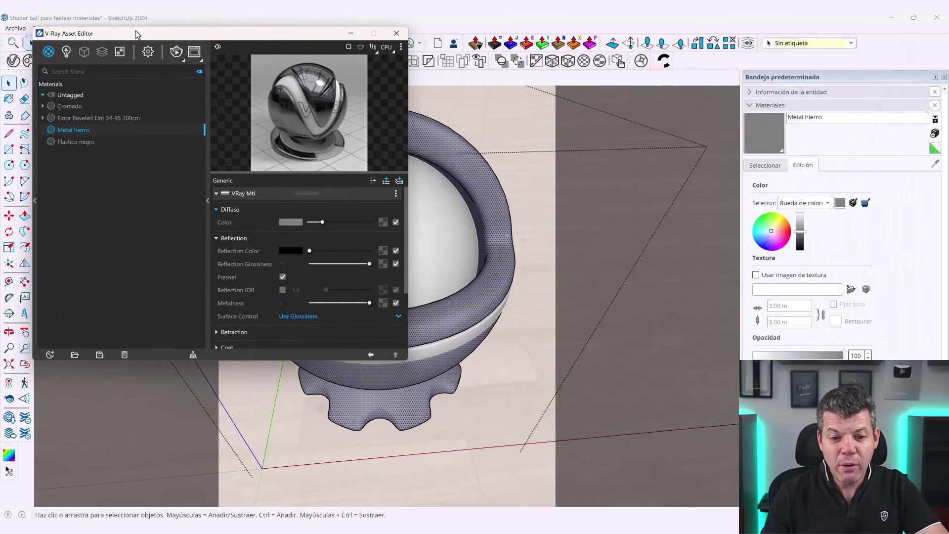
left_click_drag(649, 62, 134, 35)
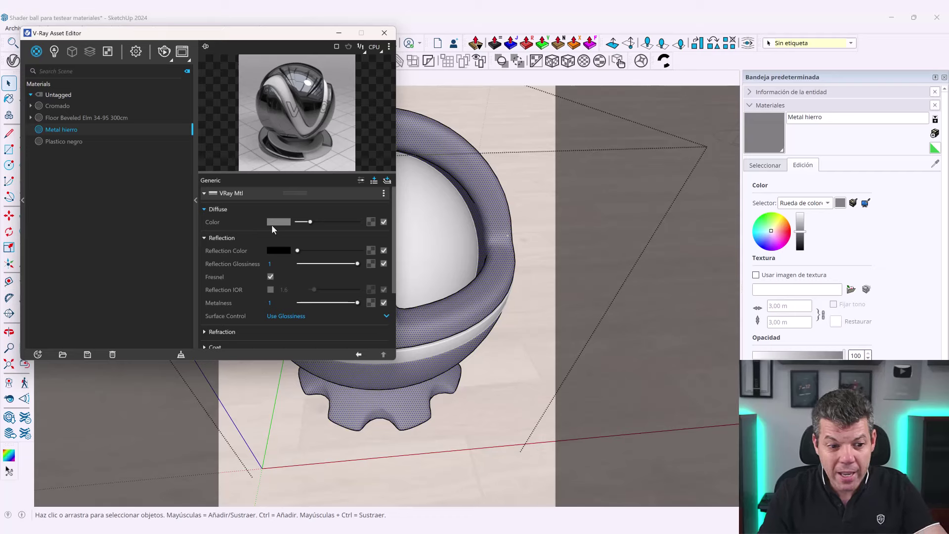
Set Metal hierro's Binding Texture Mode to Texture Helper and close the Asset Editor
scroll(277, 249, "down", 2)
left_click_drag(227, 360, 227, 478)
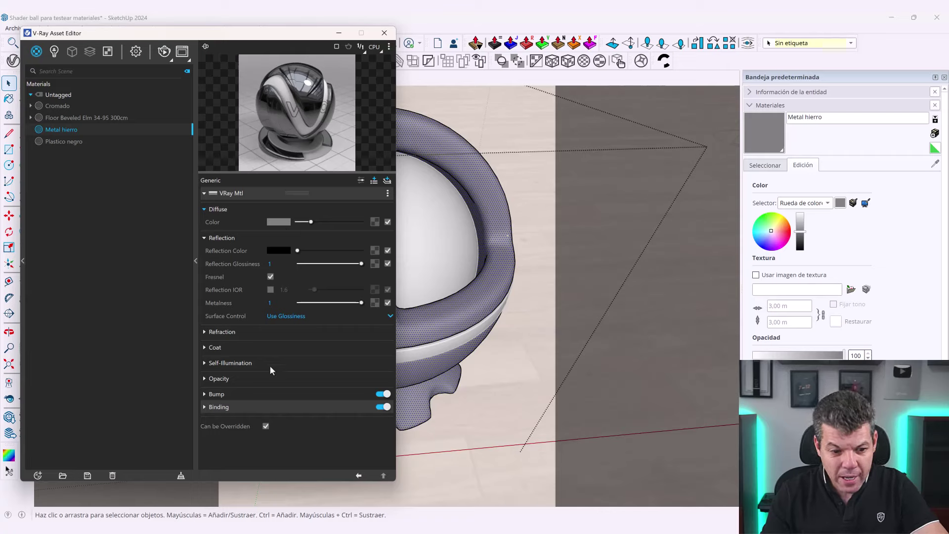
left_click(210, 406)
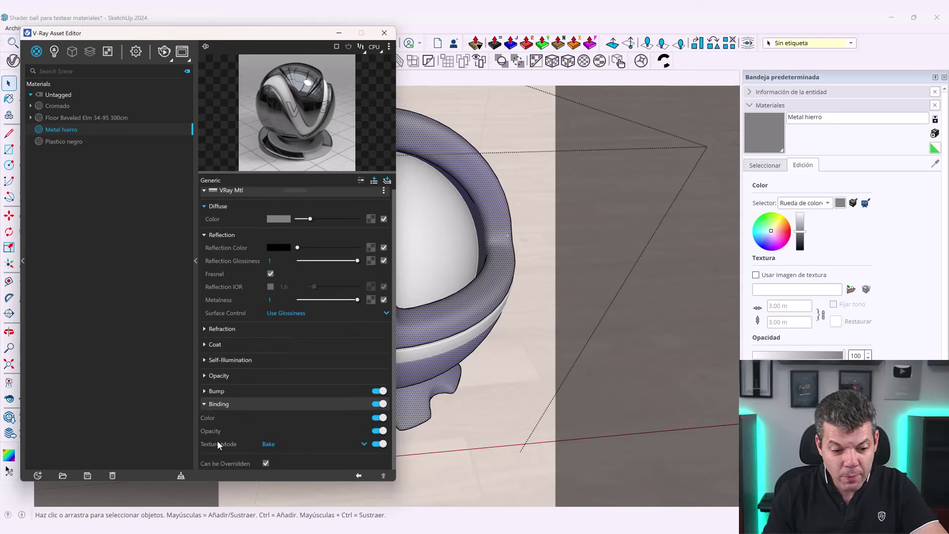
left_click(267, 445)
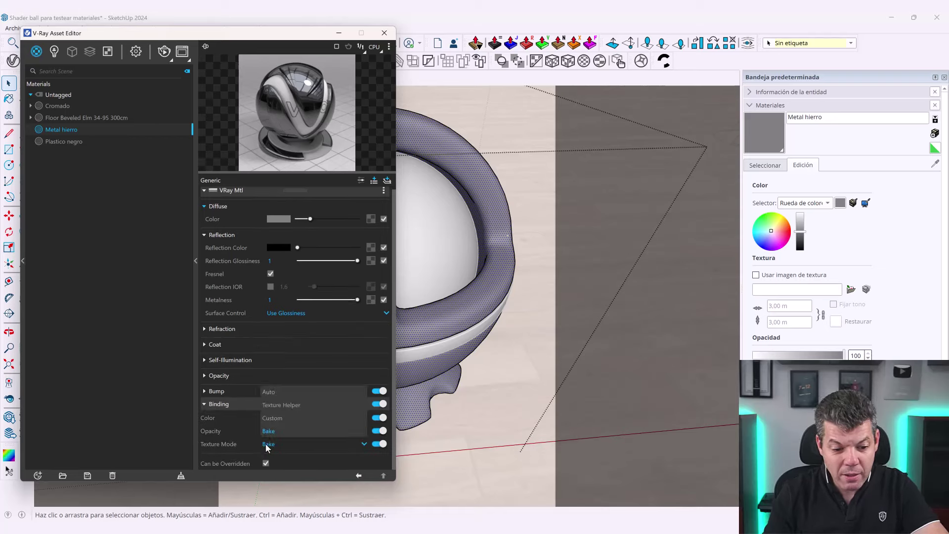
left_click(280, 404)
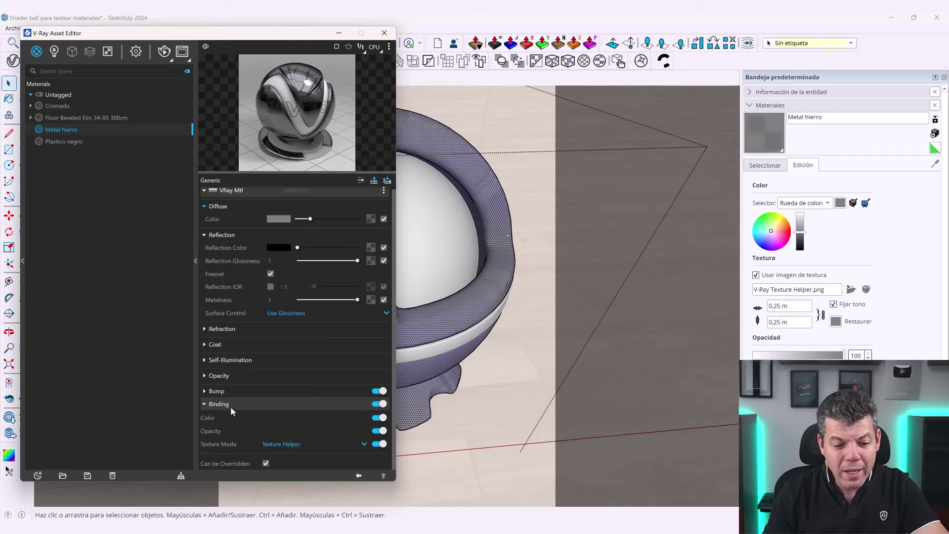
left_click_drag(294, 39, 157, 64)
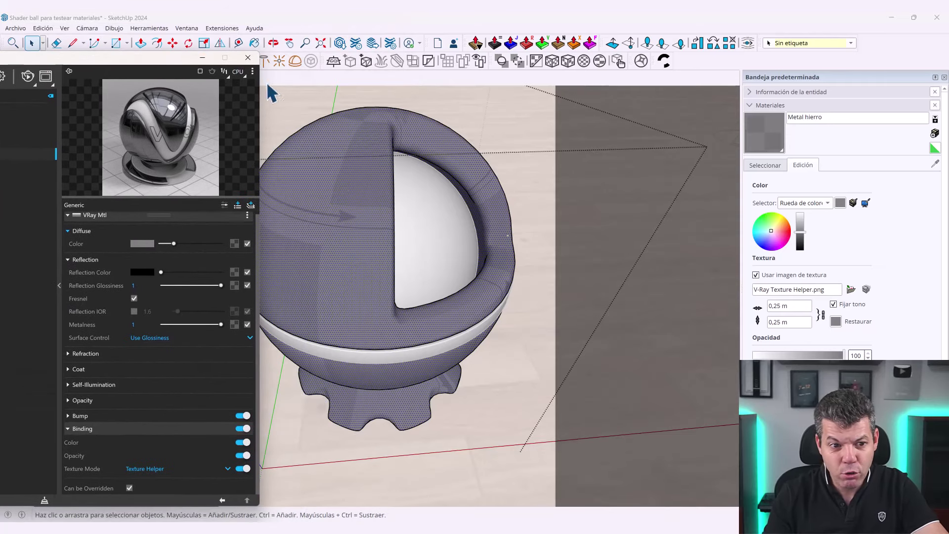
left_click(249, 57)
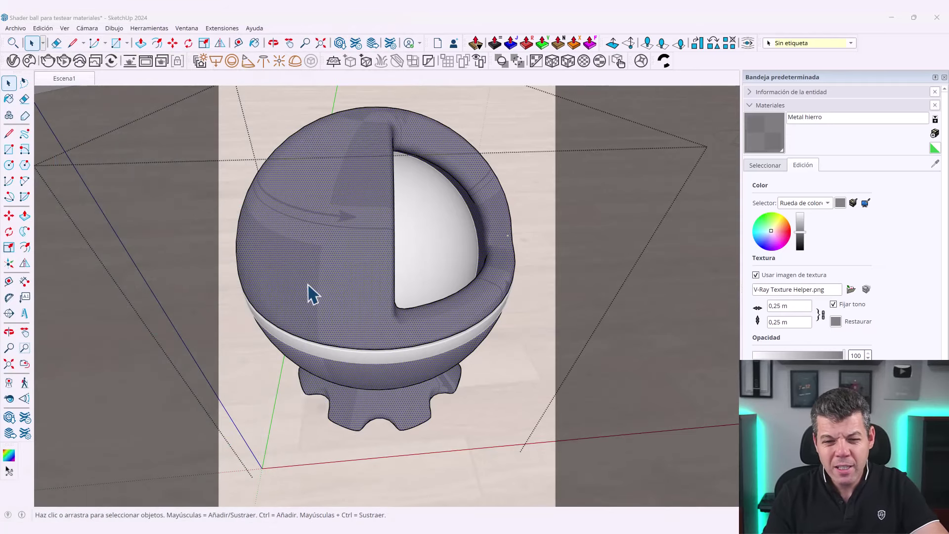
Orbit to view the shader ball from lower and float the V-Ray Utilities toolbar
mouse_move(309, 292)
middle_mouse_down()
mouse_move(454, 270)
mouse_move(618, 187)
mouse_move(765, 185)
mouse_move(361, 271)
mouse_move(306, 308)
mouse_move(324, 218)
middle_mouse_up()
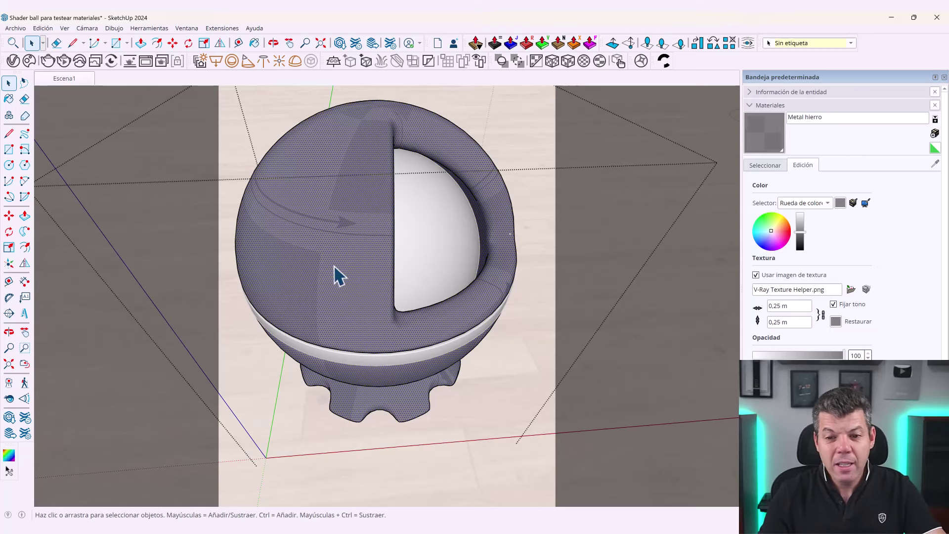
middle_click_drag(334, 265, 345, 242)
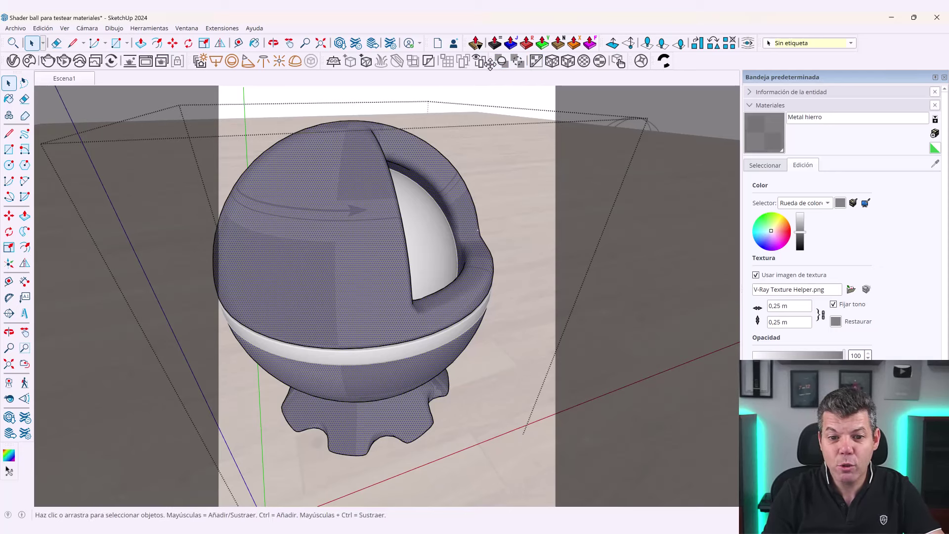
left_click_drag(490, 65, 516, 115)
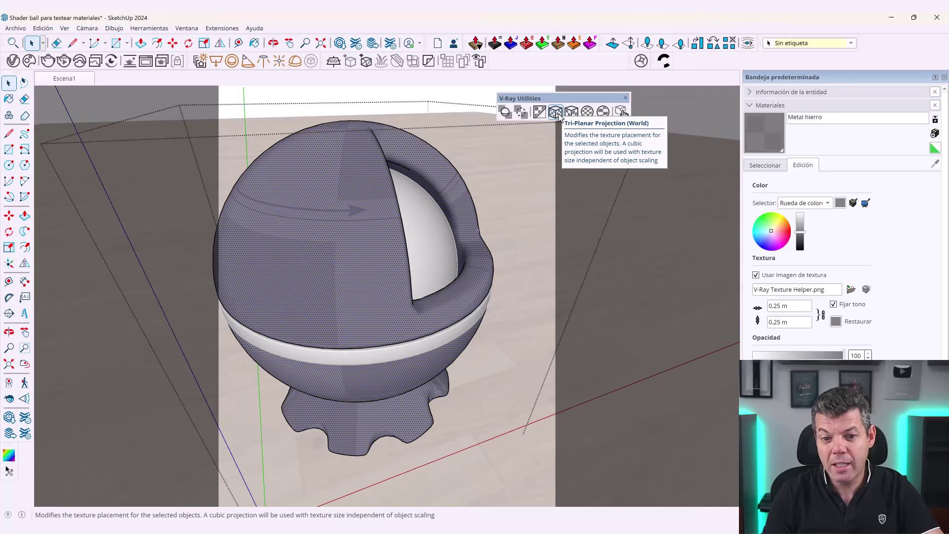
Try Tri-Planar, Cubic, then Spherical projection on the ball, re-dock the toolbar, and render
left_click(557, 113)
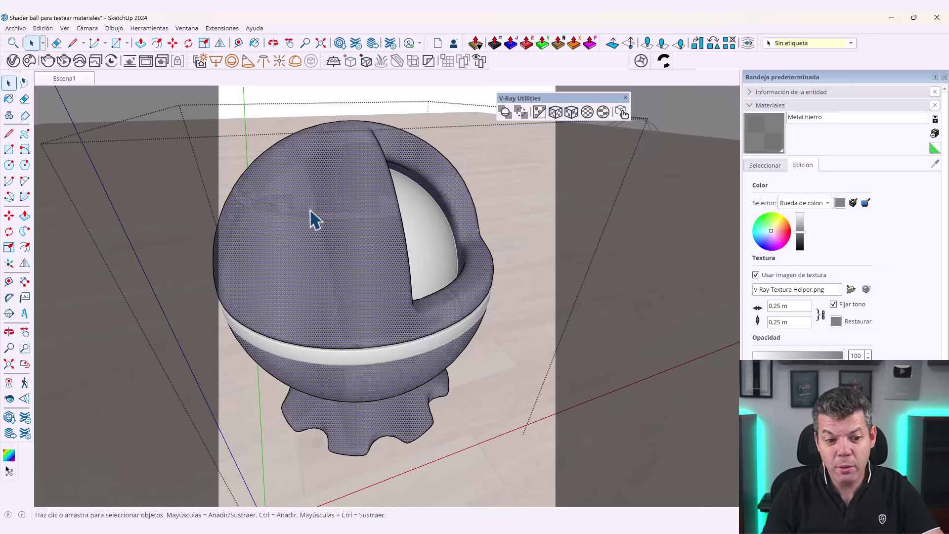
left_click(572, 119)
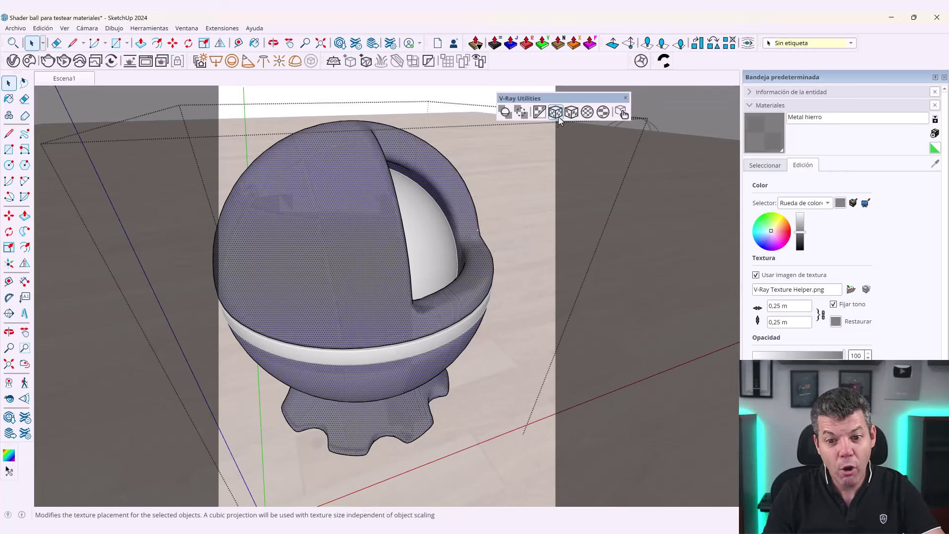
left_click(589, 114)
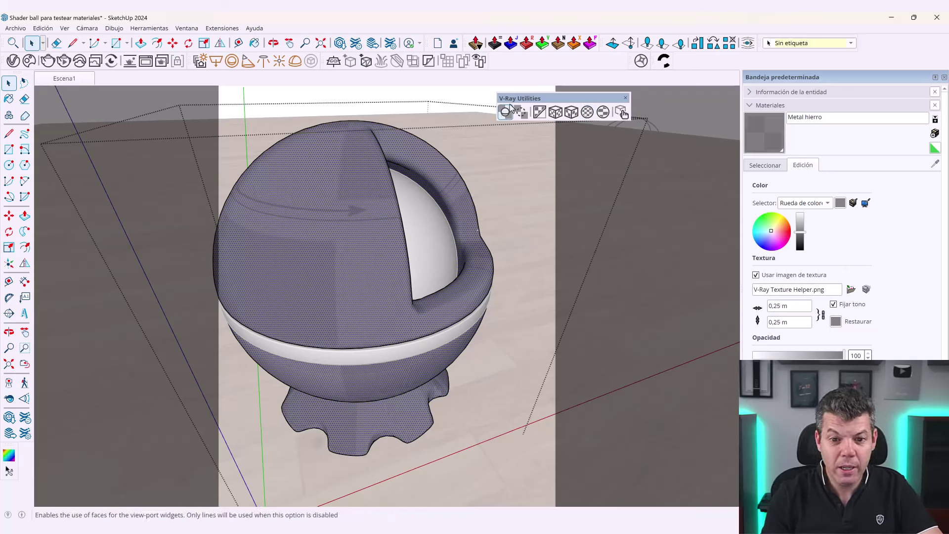
left_click_drag(509, 99, 498, 53)
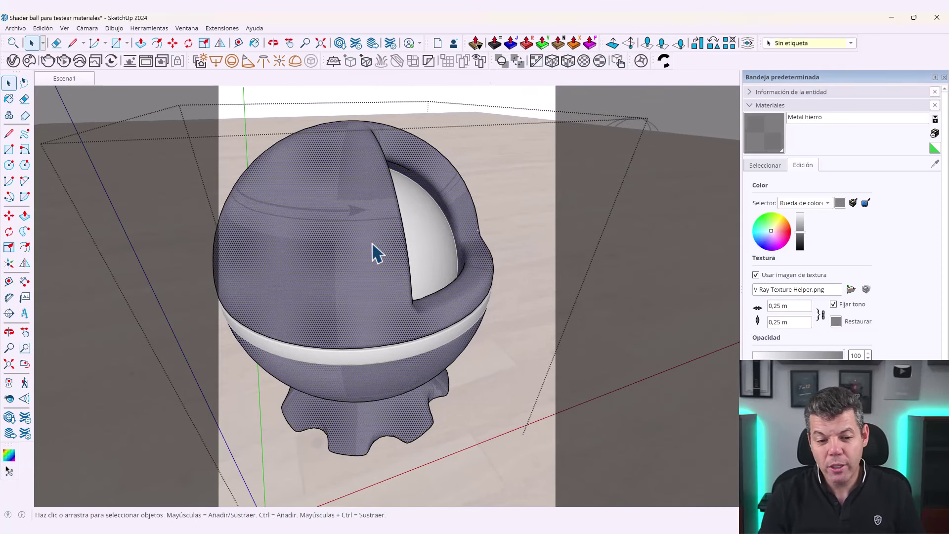
left_click(64, 61)
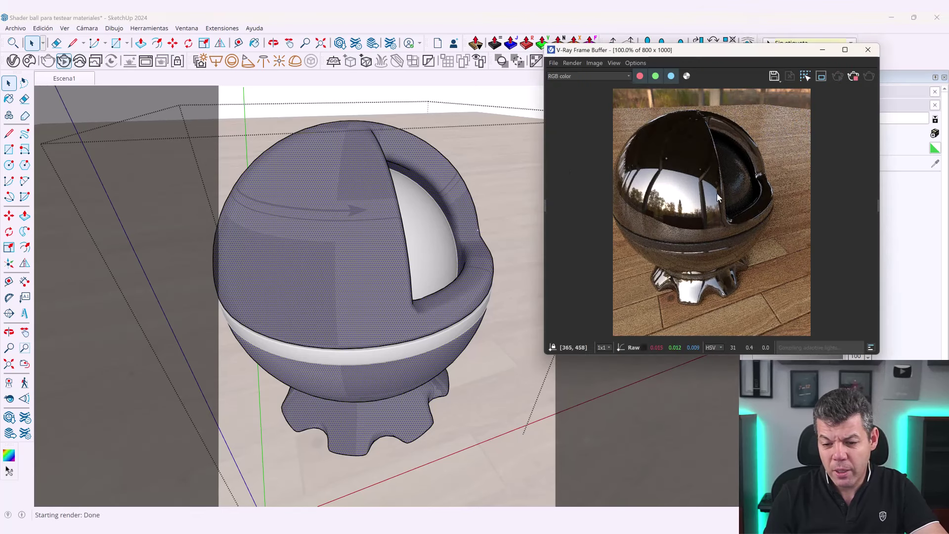
Stop the render and bring the V-Ray Asset Editor back into view beside it
left_click_drag(694, 53, 713, 48)
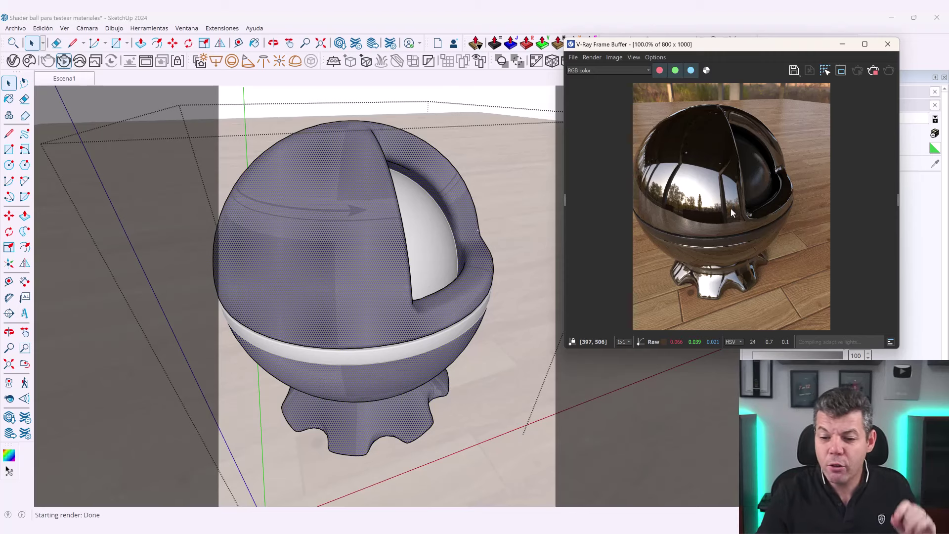
left_click(878, 73)
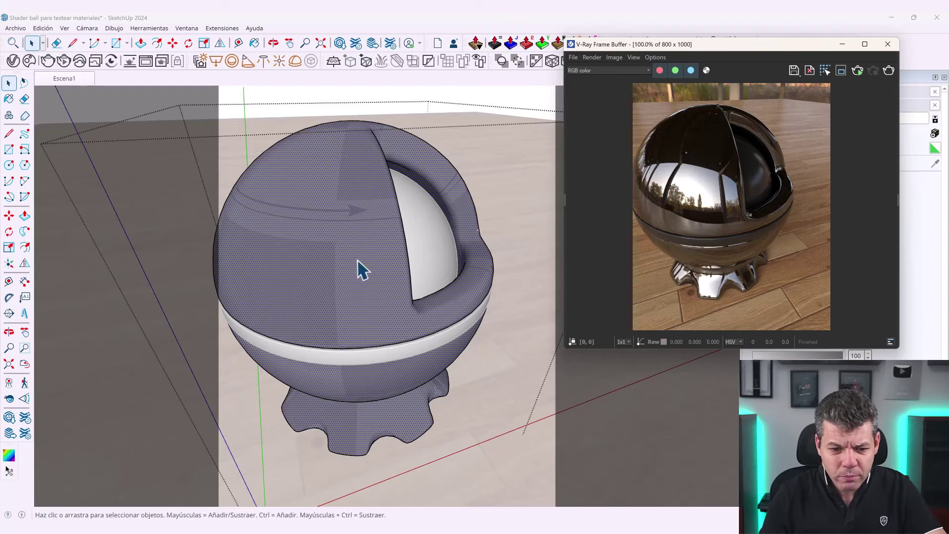
left_click(12, 62)
left_click_drag(113, 59, 298, 36)
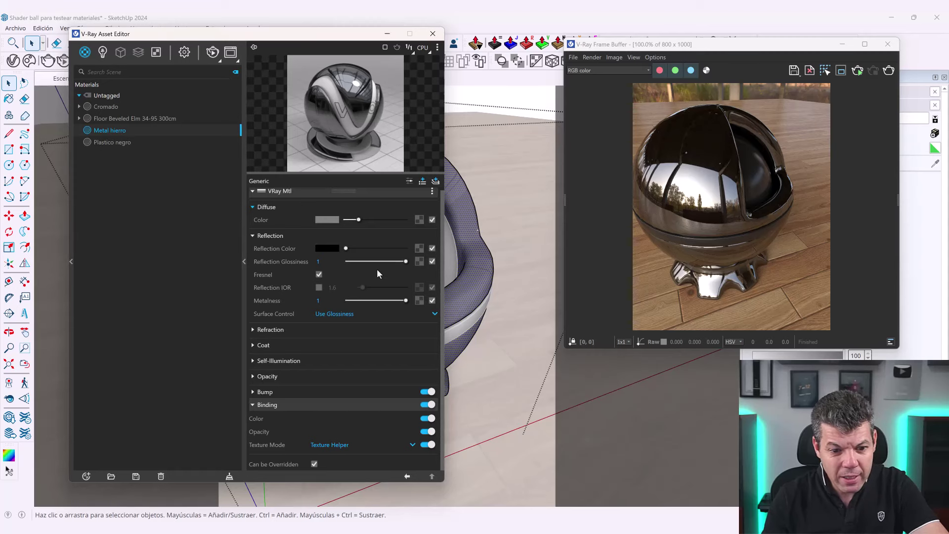
Make the reflection colour white, start interactive rendering, and test glossiness at 0.78 and 0.21
scroll(346, 311, "up", 1)
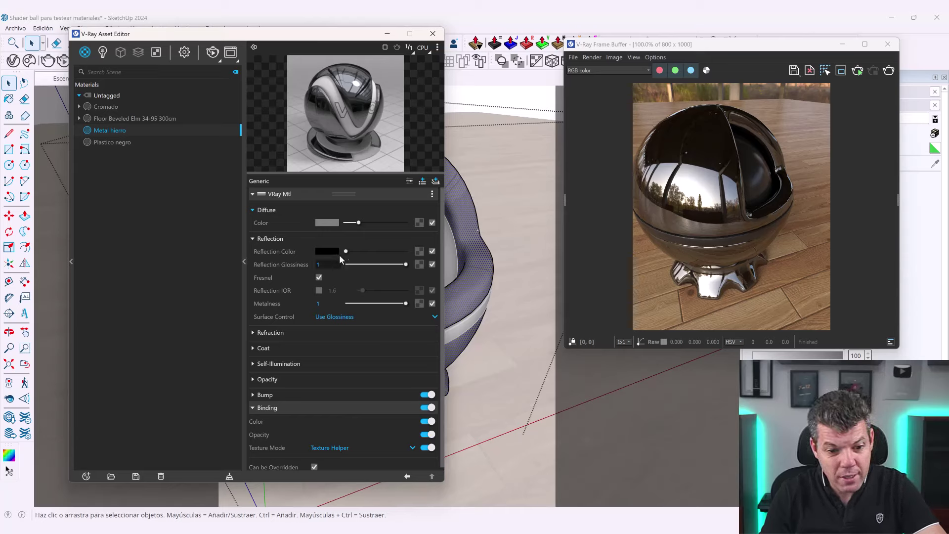
left_click_drag(377, 251, 408, 252)
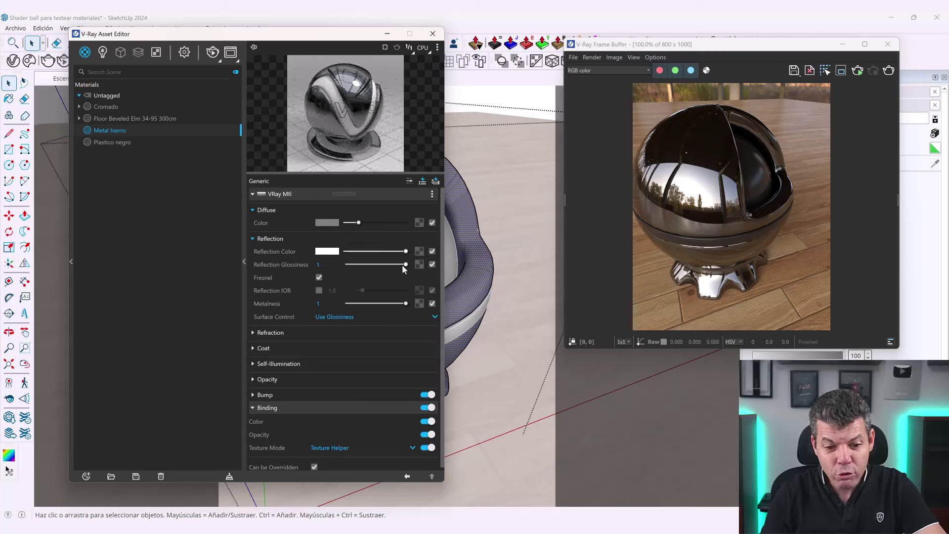
left_click(860, 71)
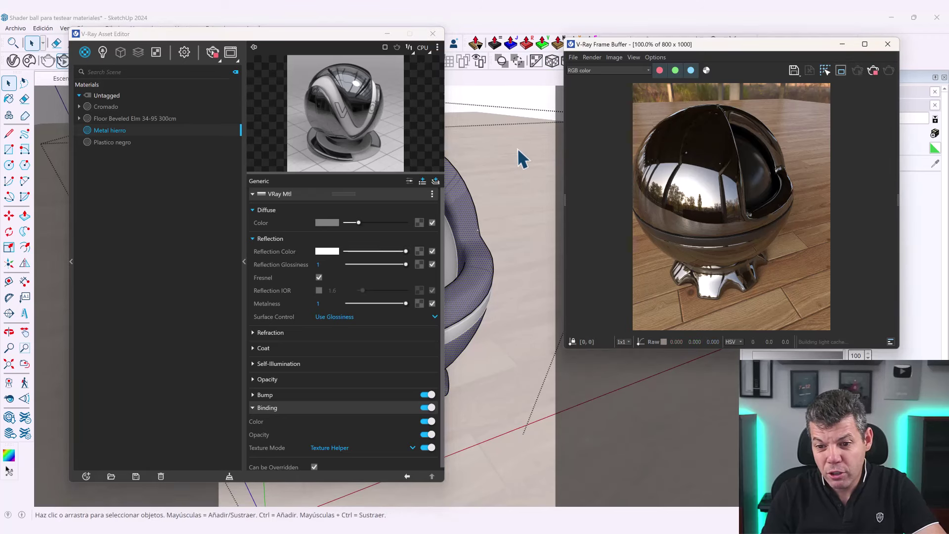
left_click_drag(407, 267, 393, 267)
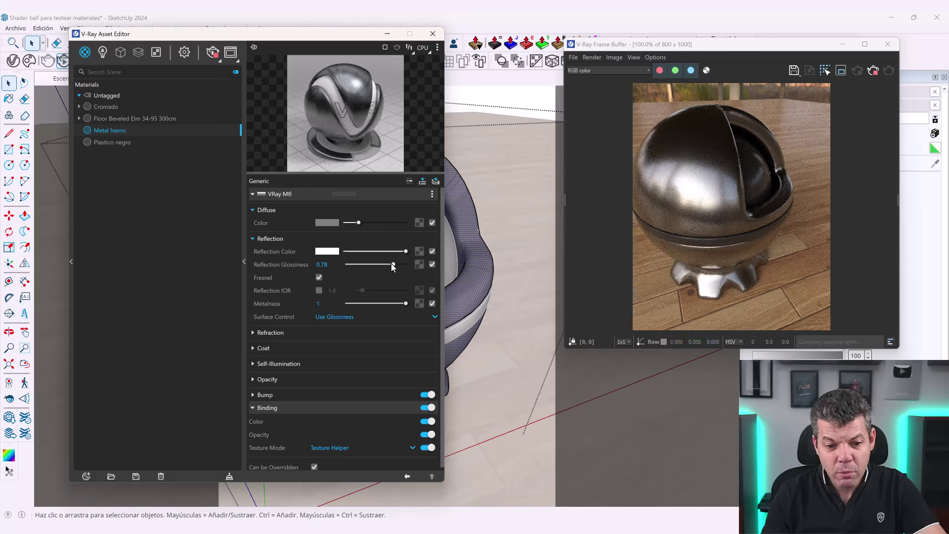
mouse_move(385, 267)
left_mouse_down()
mouse_move(360, 266)
mouse_move(410, 267)
left_mouse_up()
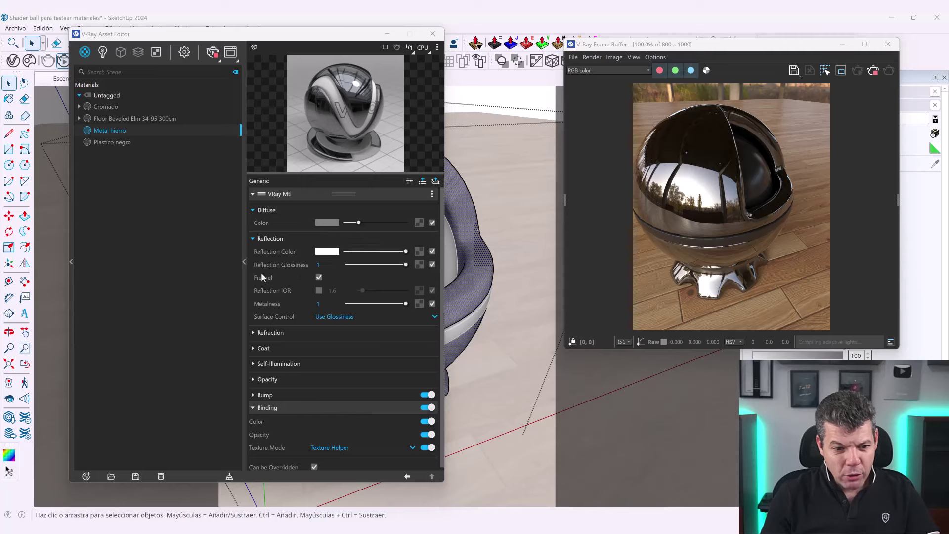
Assign a Noise B texture to Metal hierro's Reflection Glossiness slot
left_click(419, 265)
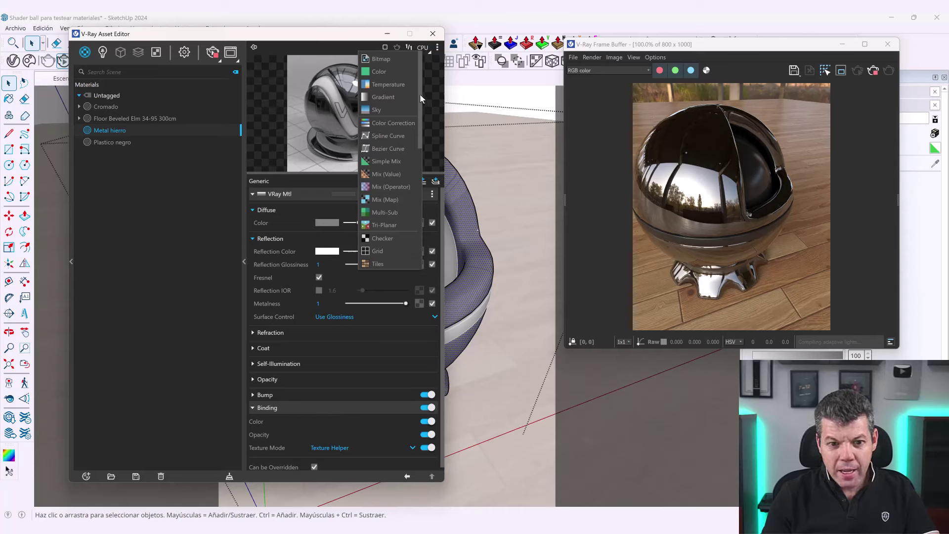
left_click_drag(420, 93, 407, 236)
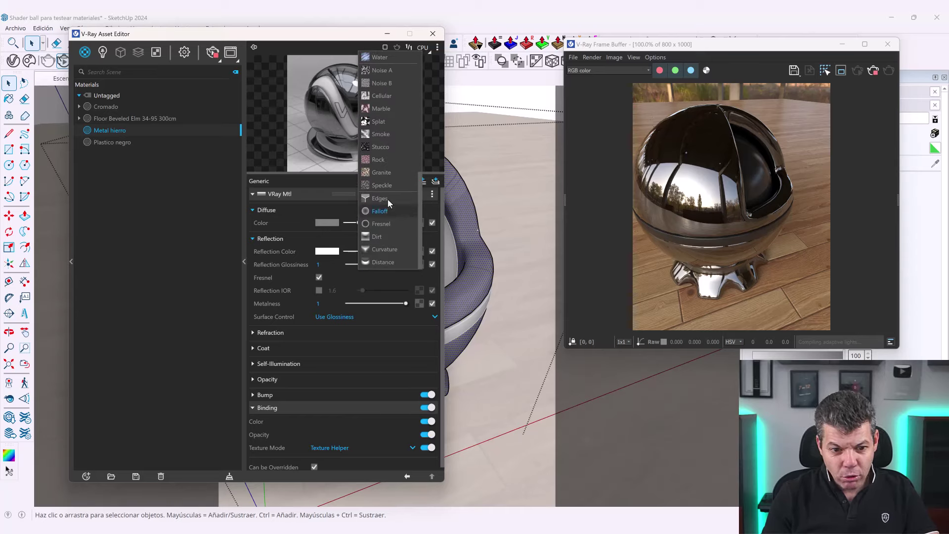
scroll(388, 185, "up", 2)
scroll(388, 178, "up", 2)
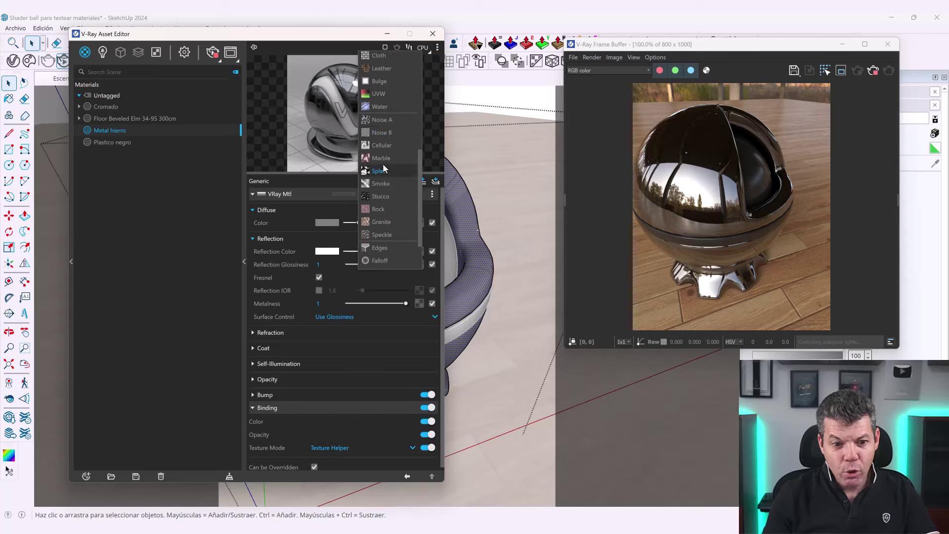
left_click(376, 134)
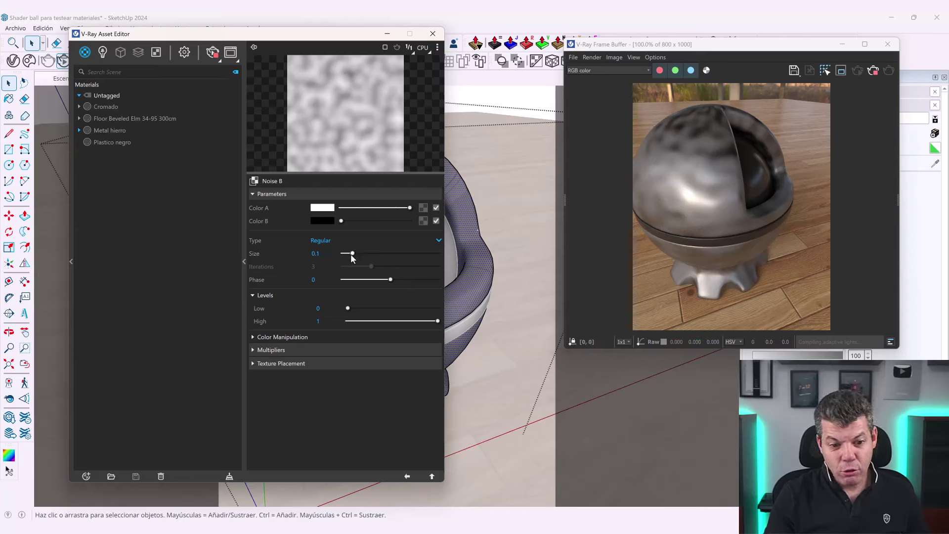
Set the Noise B size to 0.05 and zoom the camera closer to the shader ball
left_click_drag(352, 254, 359, 254)
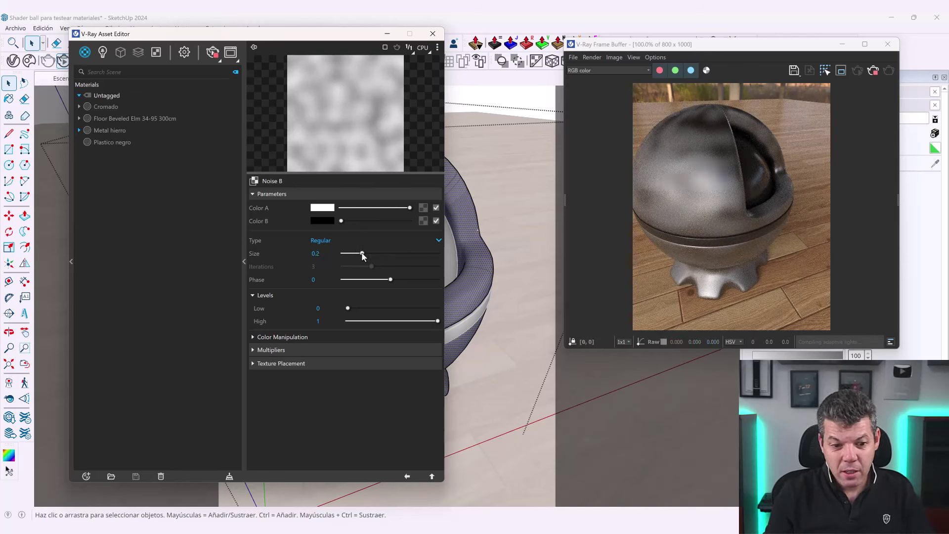
left_click_drag(362, 255, 347, 253)
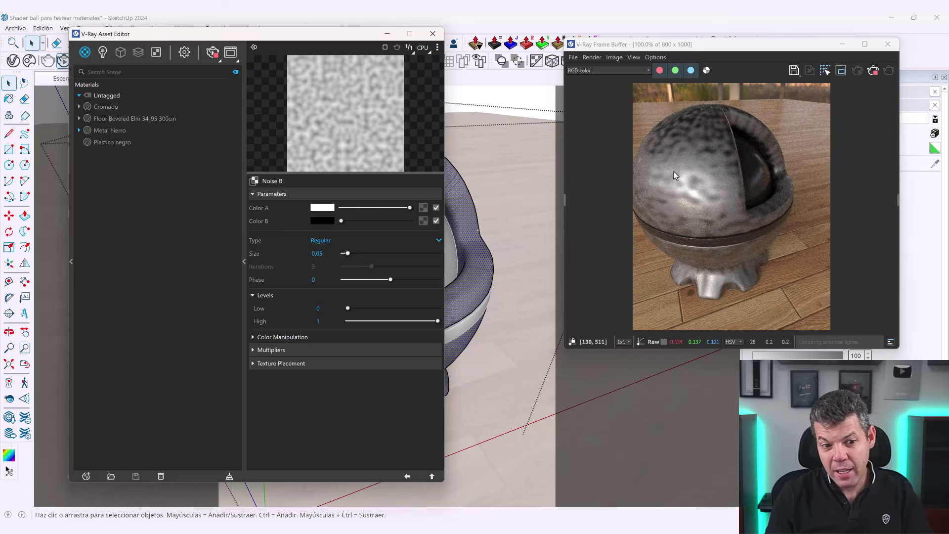
left_click(319, 254)
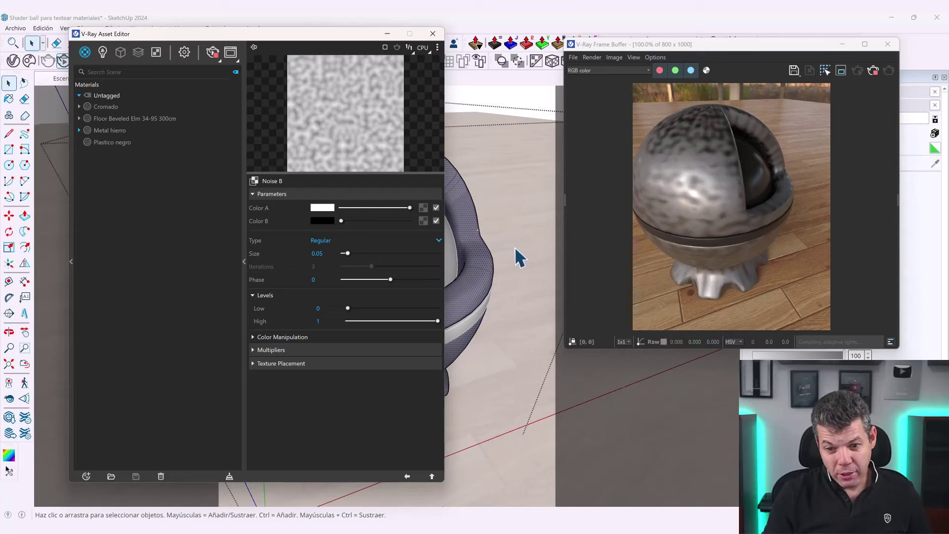
scroll(515, 254, "up", 2)
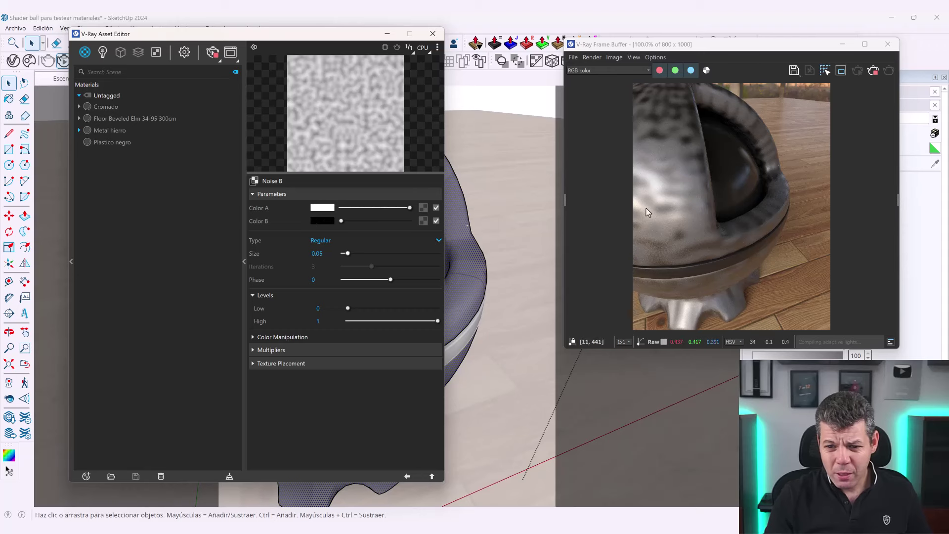
Uncover the shader ball in the viewport and push Noise B's Color B up to white
left_click_drag(345, 38, 227, 53)
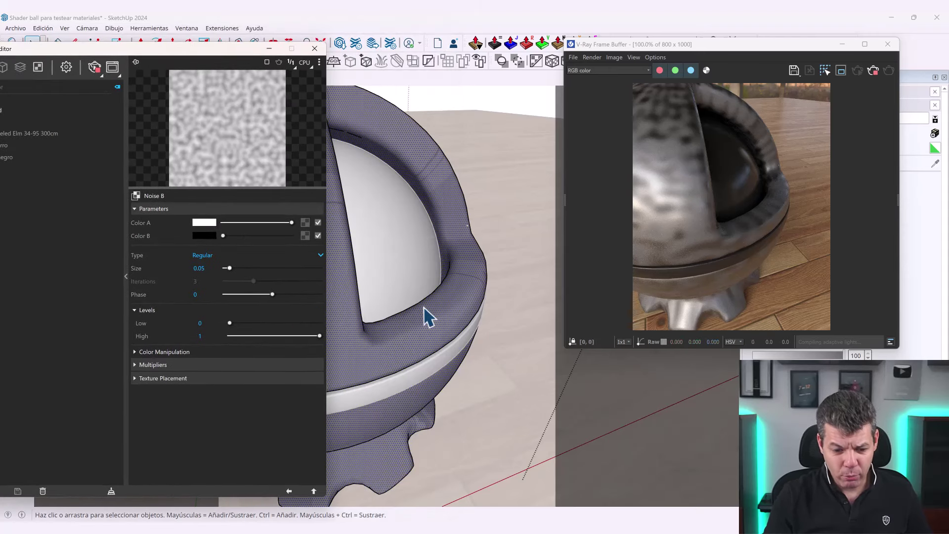
middle_click_drag(483, 363, 522, 364, "shift")
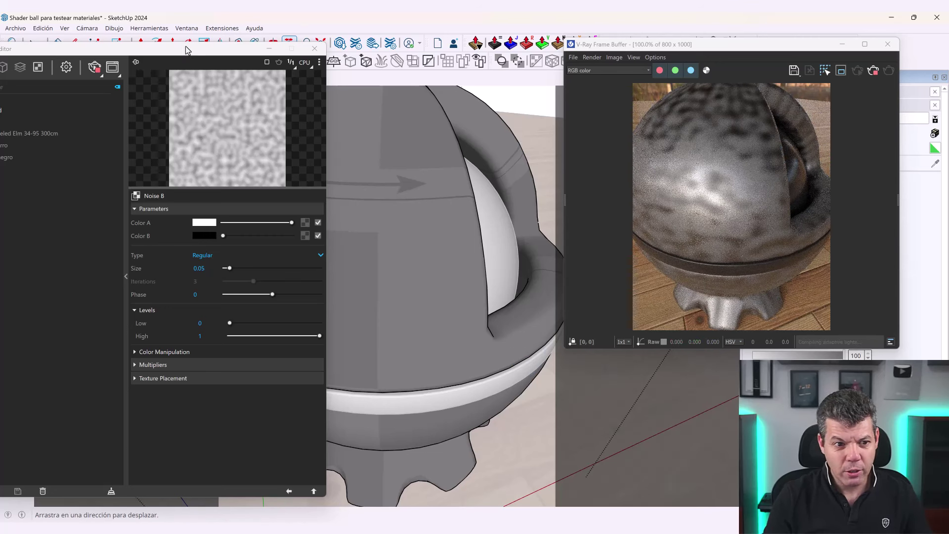
left_click_drag(188, 48, 346, 40)
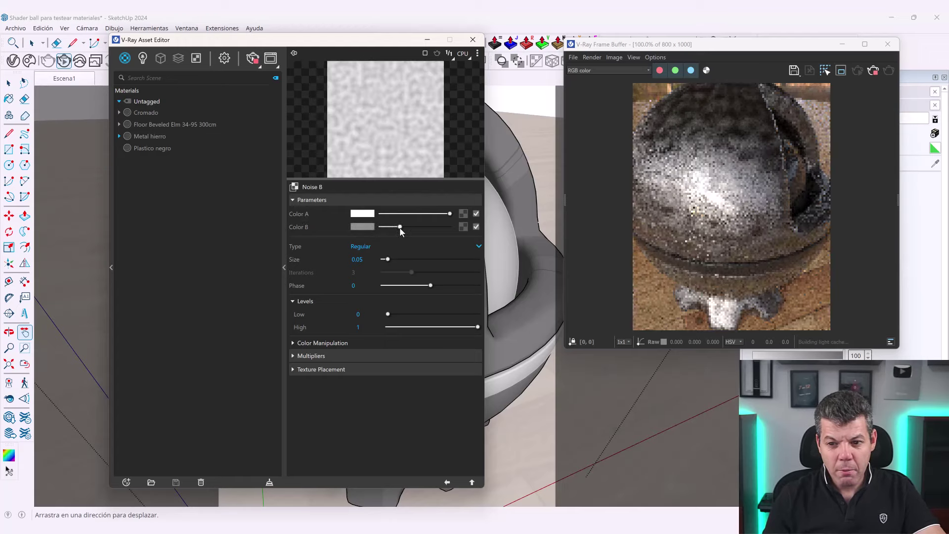
left_click_drag(400, 228, 420, 229)
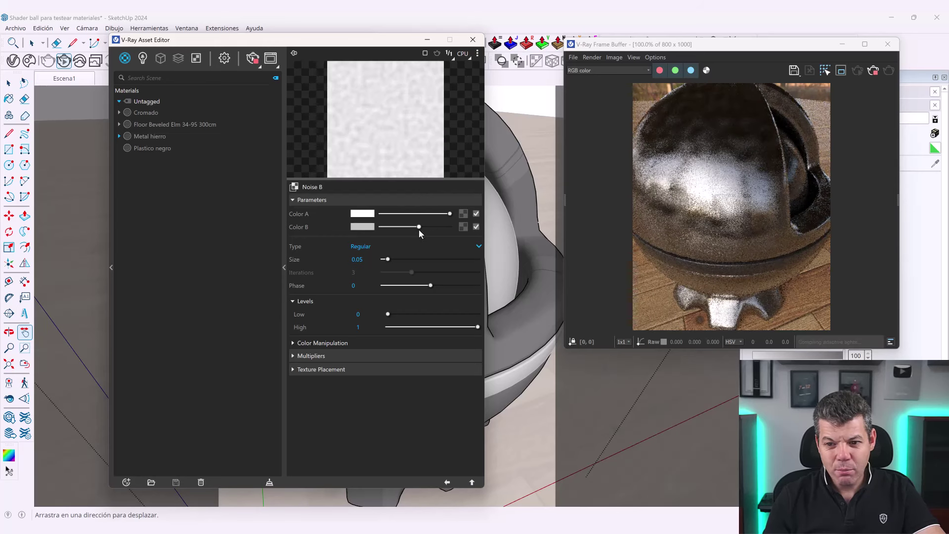
left_click(421, 229)
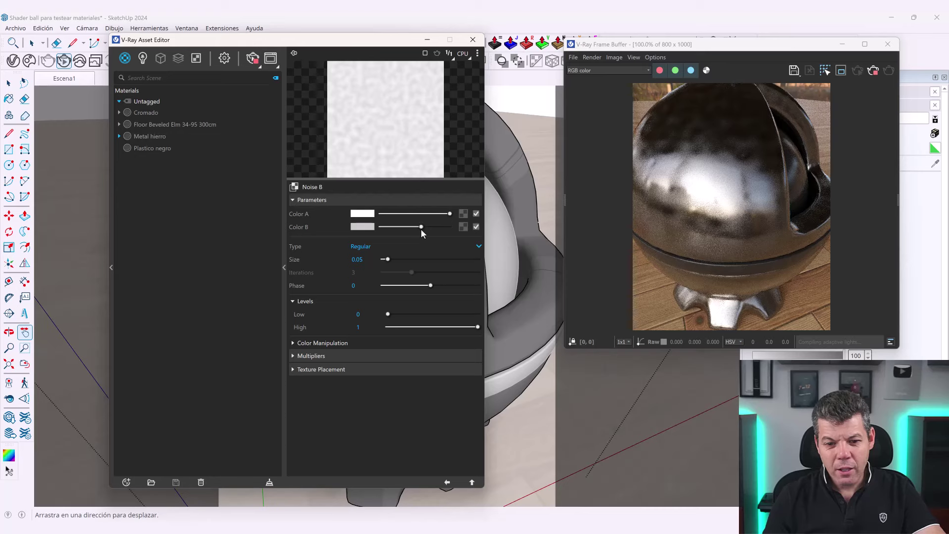
left_click_drag(423, 227, 455, 227)
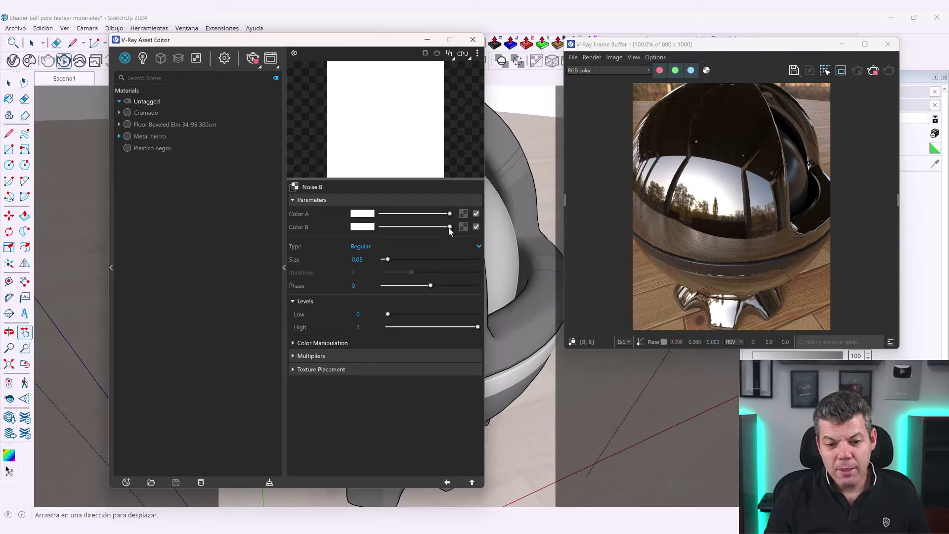
Darken Noise B's Color B back to a mid grey and Color A slightly
left_click_drag(449, 227, 441, 227)
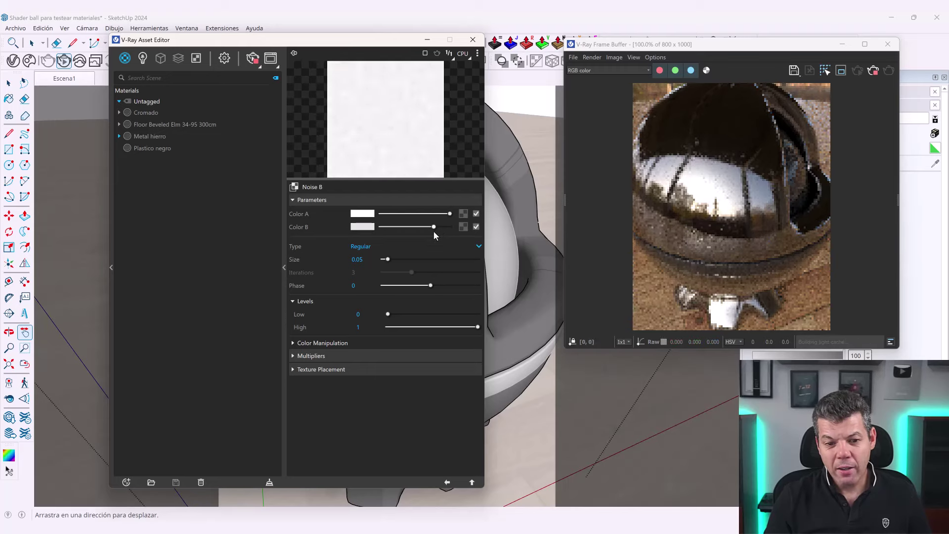
left_click_drag(438, 230, 414, 229)
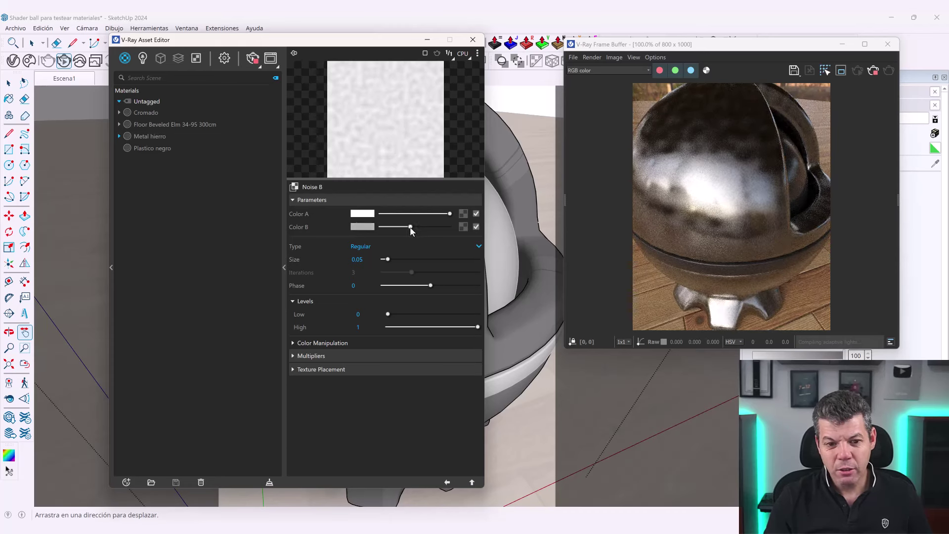
left_click_drag(410, 229, 409, 228)
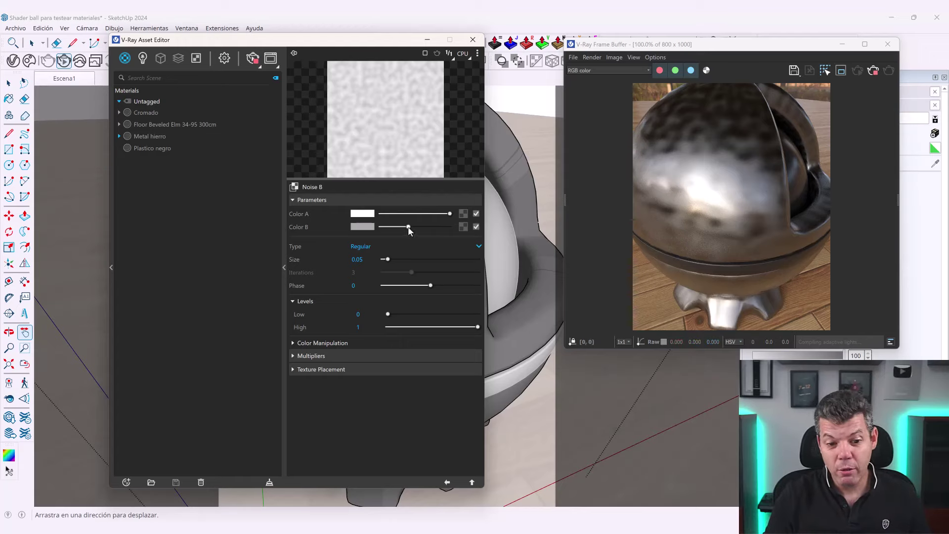
left_click_drag(408, 227, 396, 227)
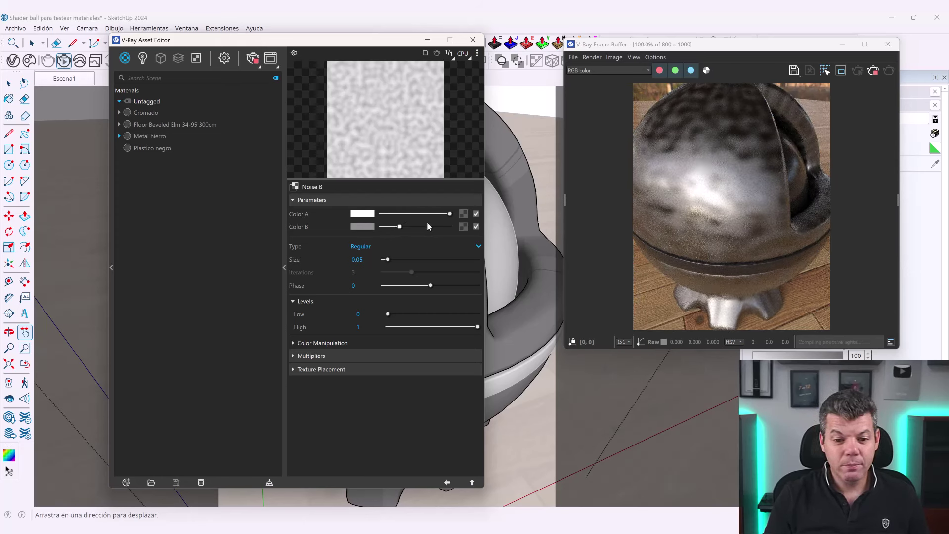
mouse_move(449, 217)
left_mouse_down()
mouse_move(425, 227)
mouse_move(419, 217)
left_mouse_up()
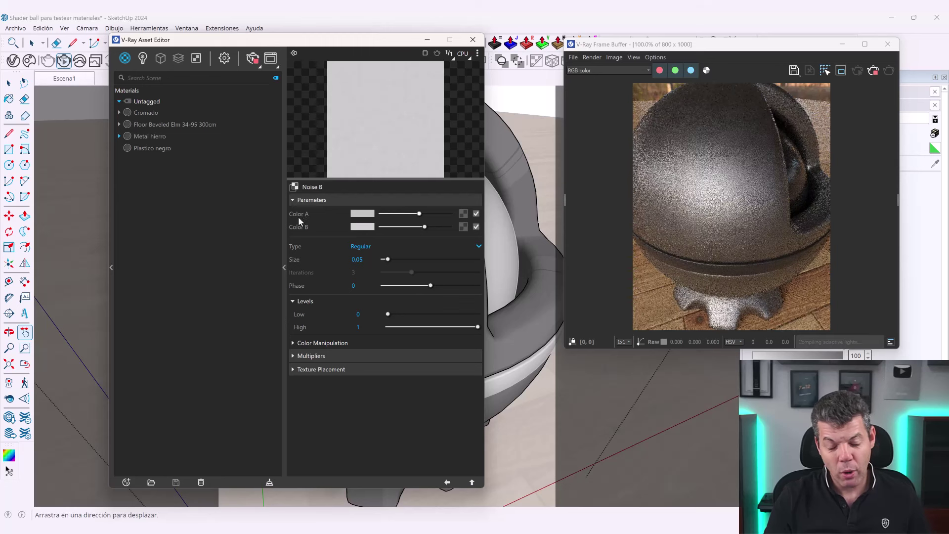
Give Noise B's Color A the values R 193, G 193, B 193 in the V-Ray Color Picker
left_click(364, 217)
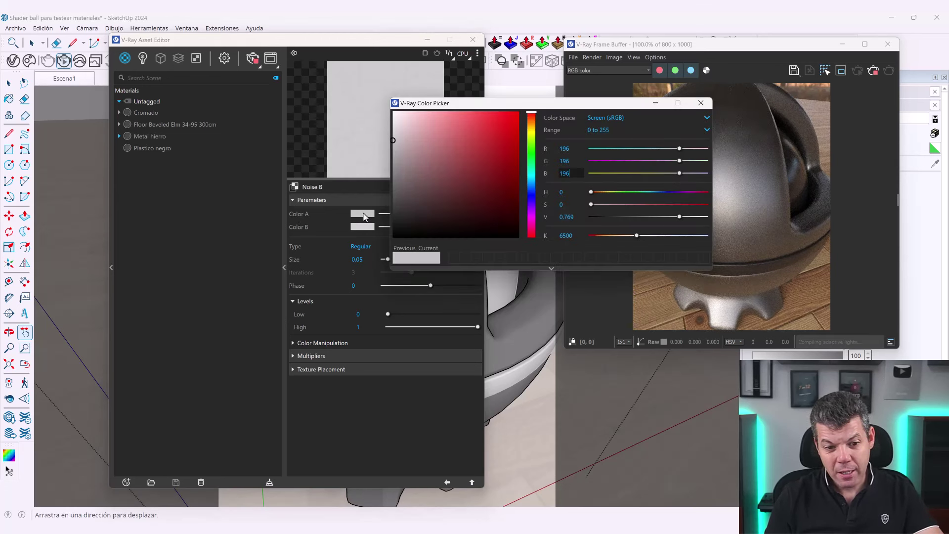
left_click(566, 150)
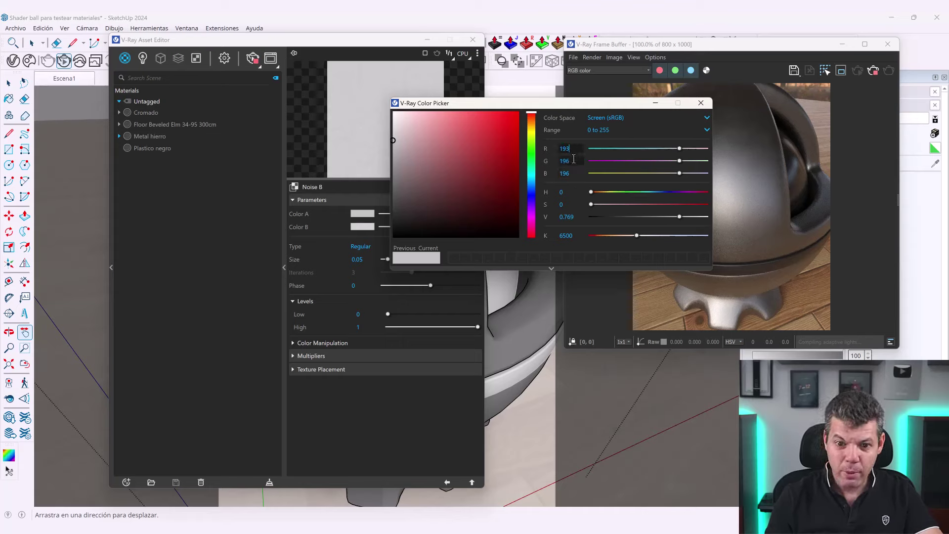
type("193")
key("Tab")
type("193")
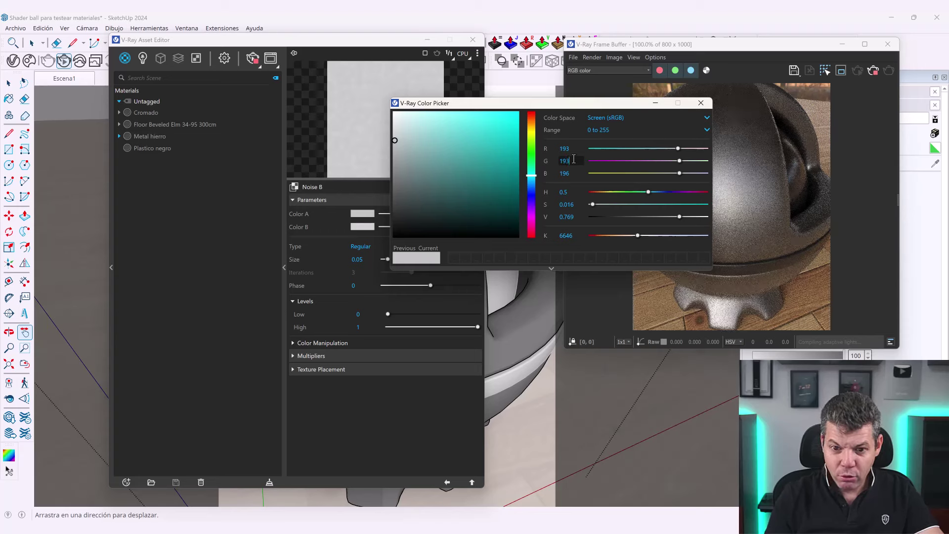
key("Tab")
type("193")
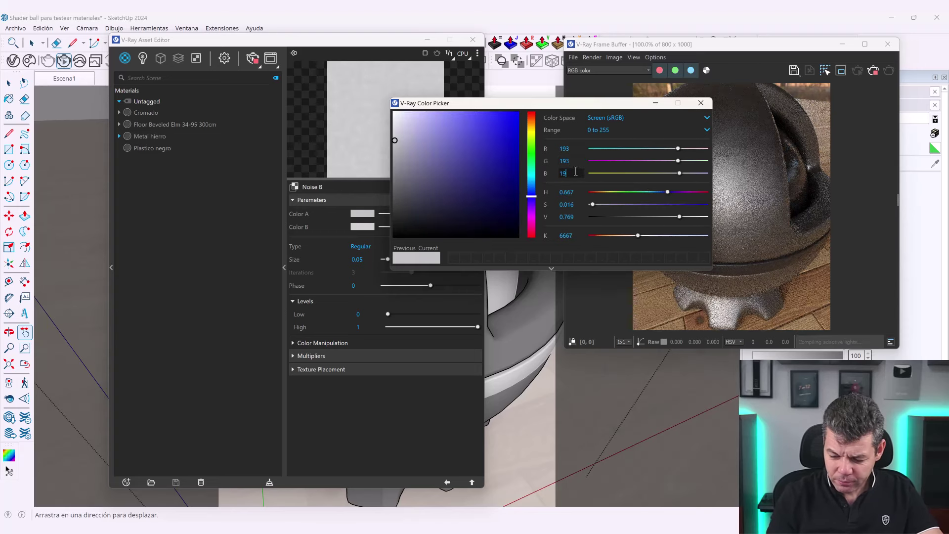
Confirm Color A at 193, then set Noise B's Color B to 233, 233, 233
key("Return")
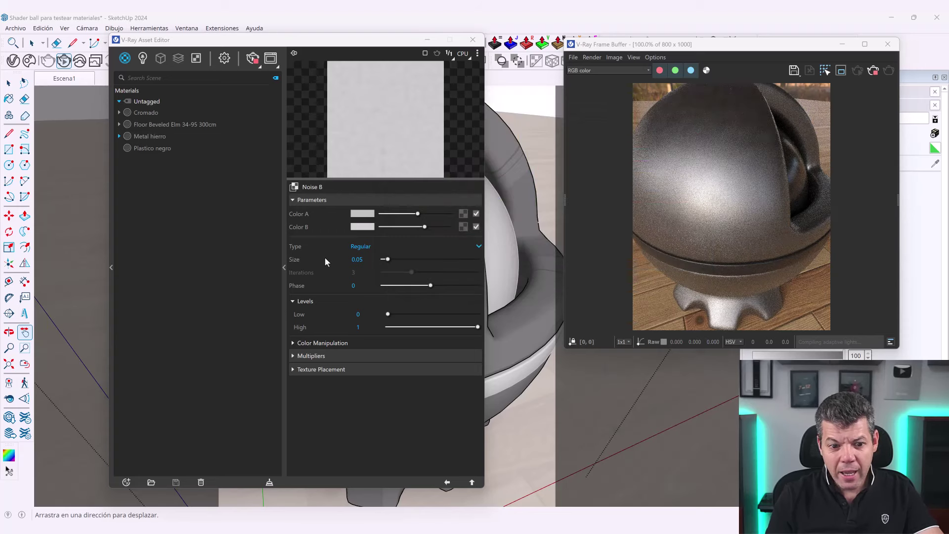
left_click(364, 227)
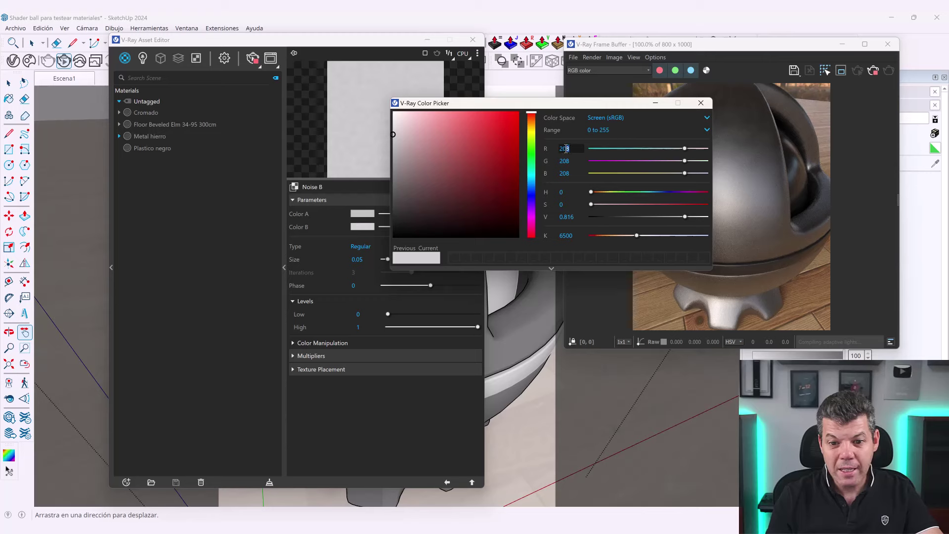
type("233")
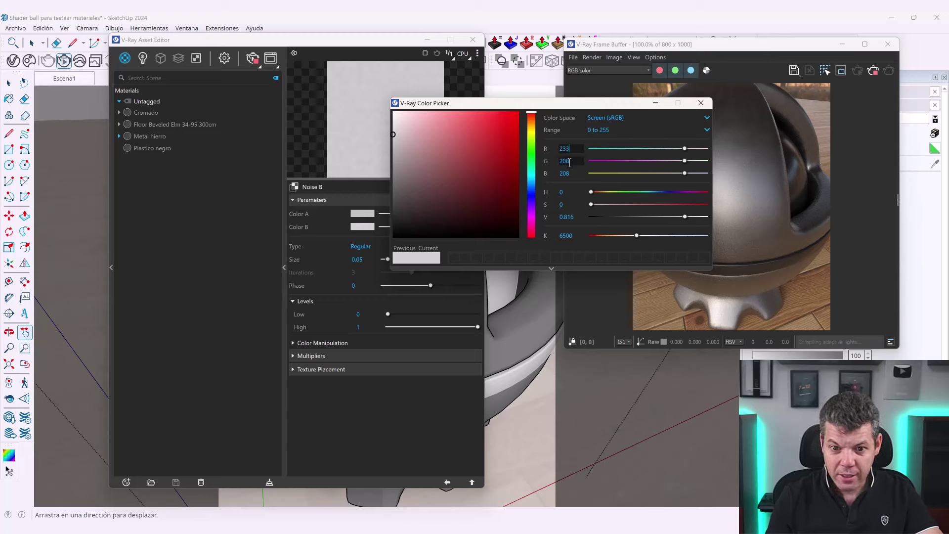
double_click(570, 162)
type("233")
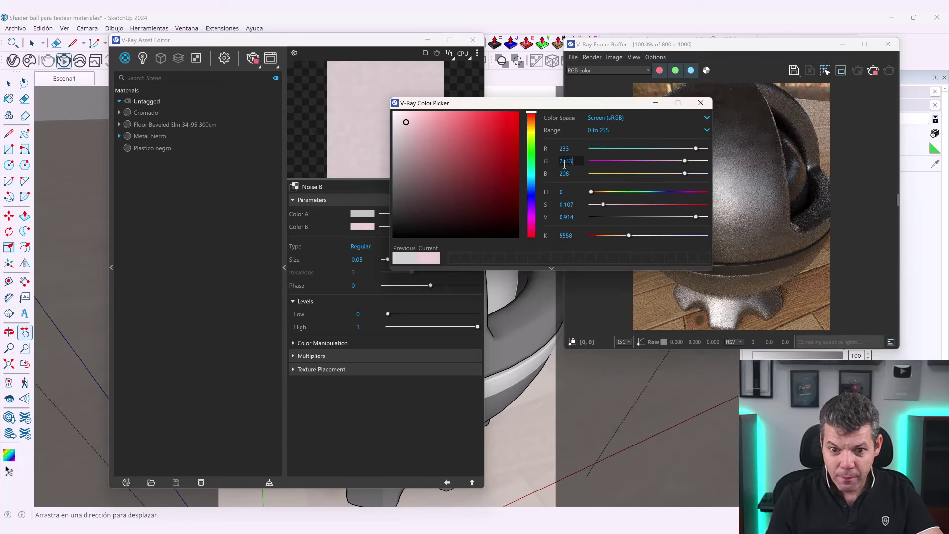
key("BackSpace")
key("BackSpace")
key("BackSpace")
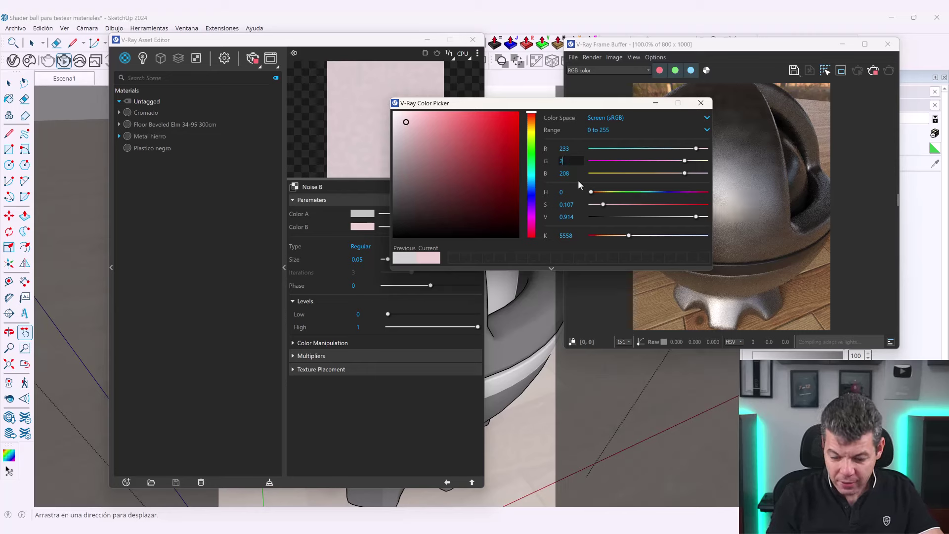
double_click(576, 173)
type("2")
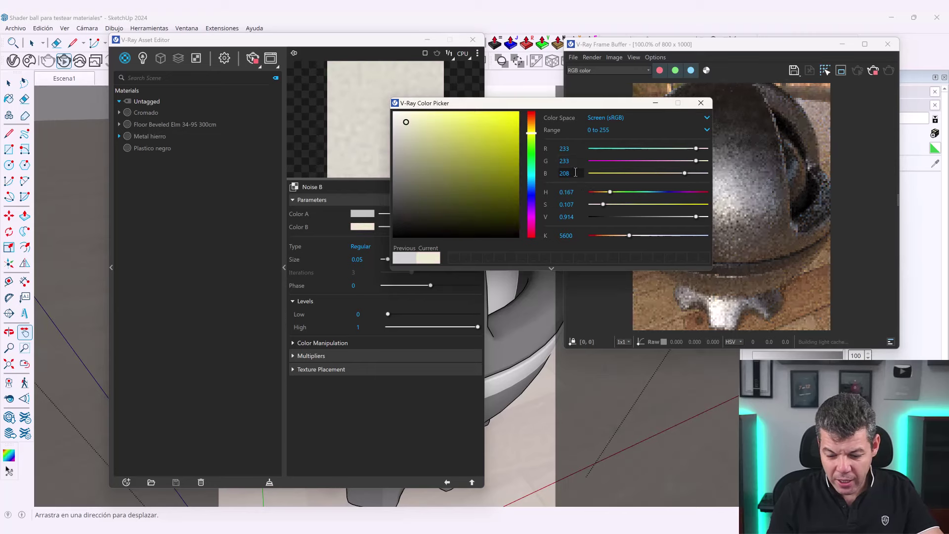
type("33")
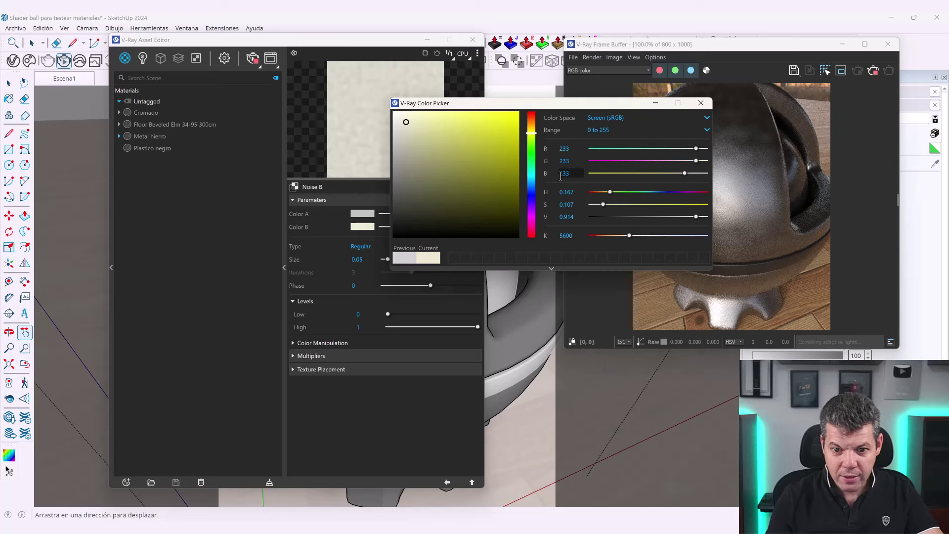
key("Return")
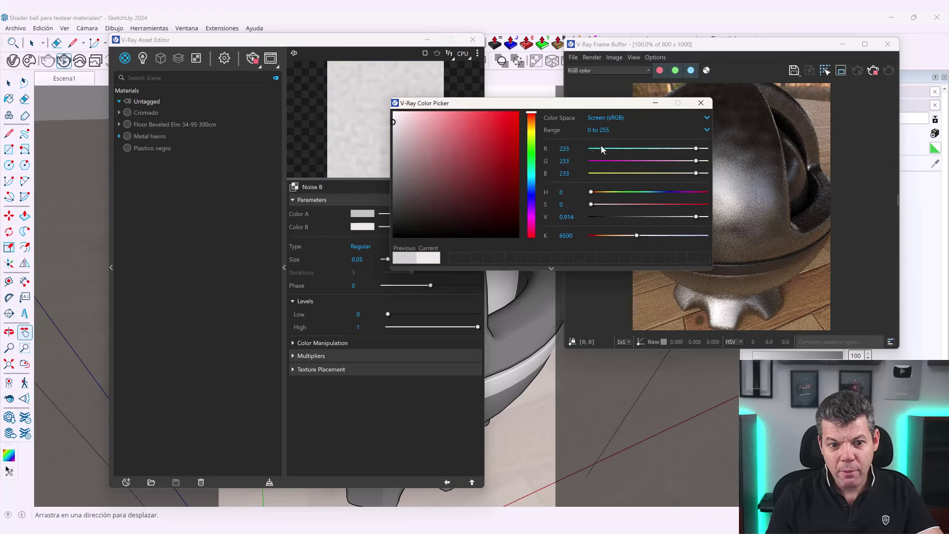
left_click(701, 103)
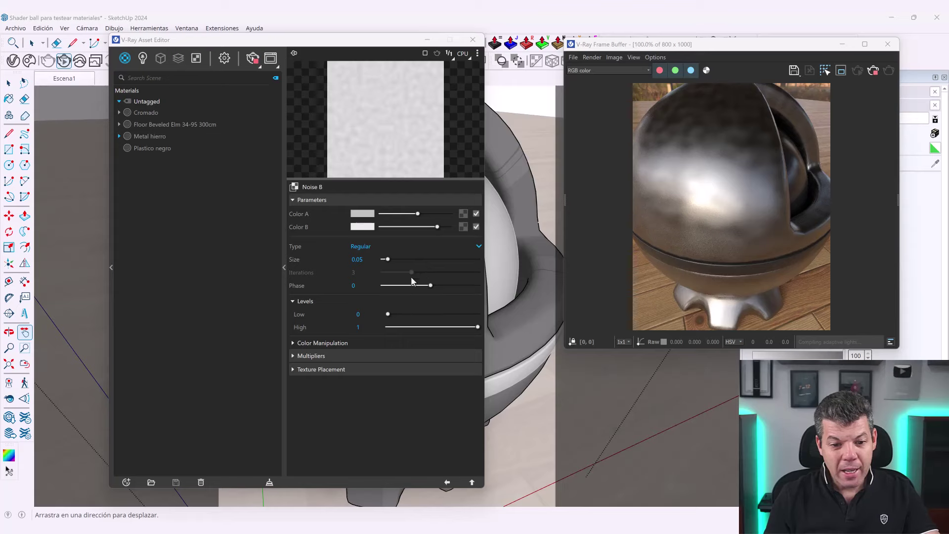
Switch Noise B to the Fractal type with 6 iterations
left_click(368, 246)
left_click(360, 270)
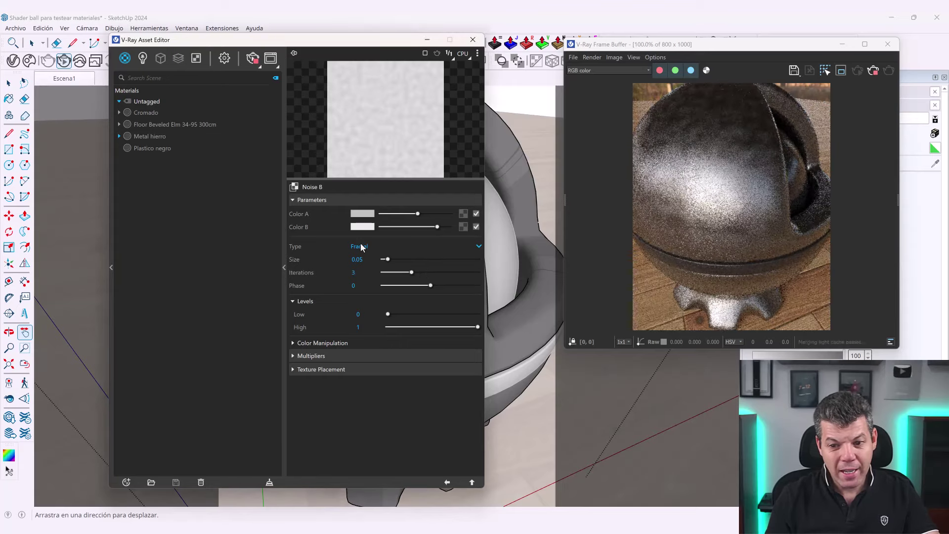
left_click(361, 247)
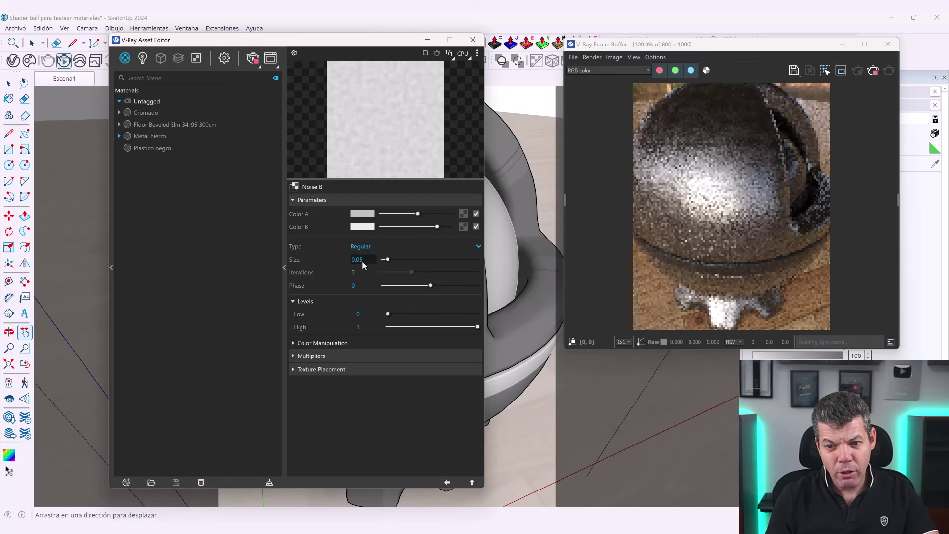
left_click(354, 249)
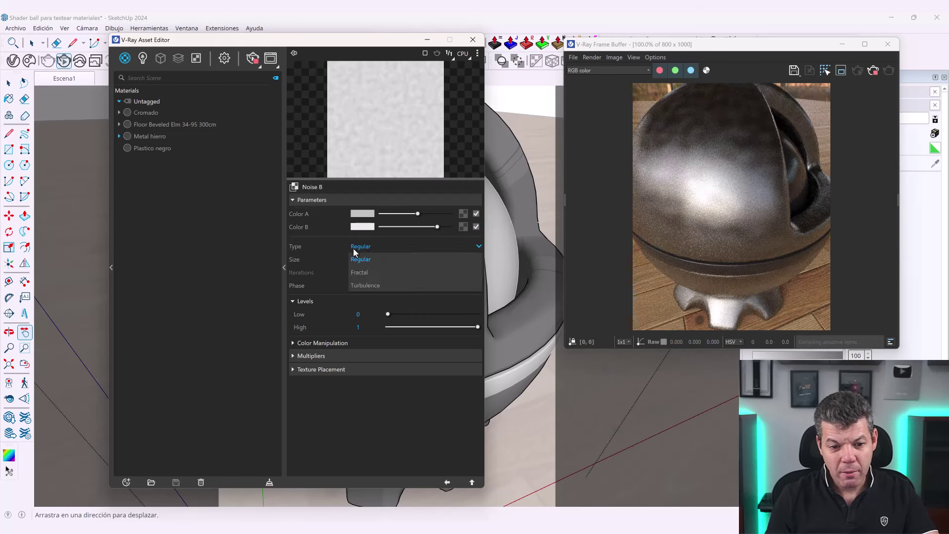
left_click(360, 272)
left_click(362, 260)
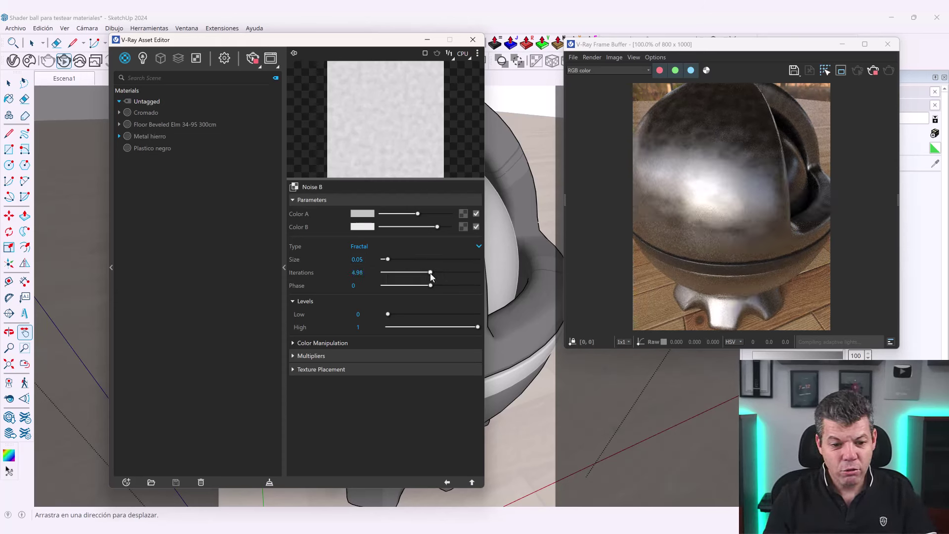
left_click_drag(431, 273, 435, 273)
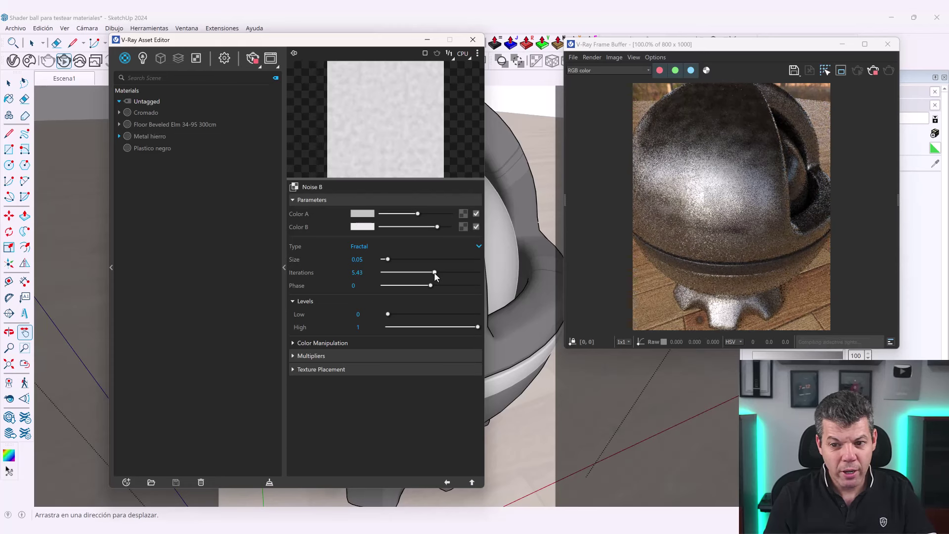
left_click(356, 272)
type("66")
key("Return")
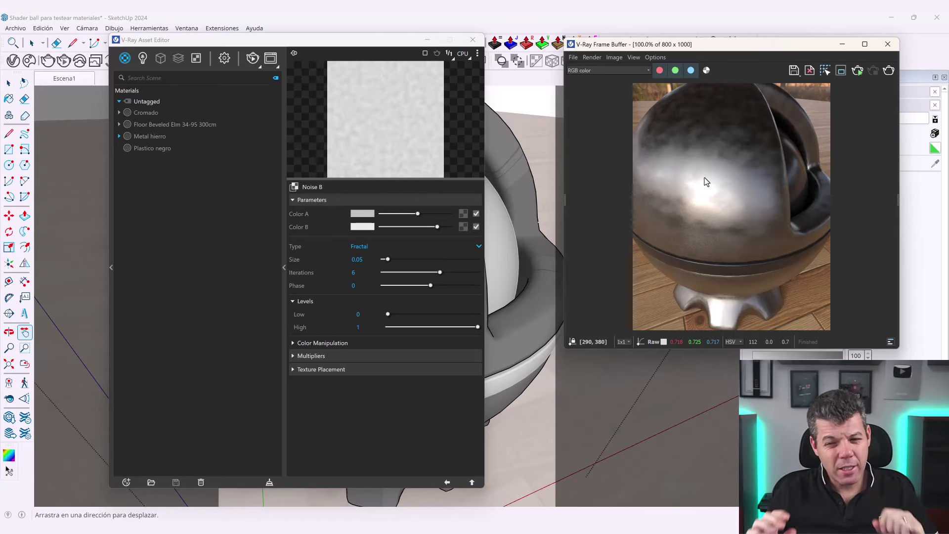
Go back up from Noise B to Metal hierro's main VRay Mtl settings
left_click(471, 483)
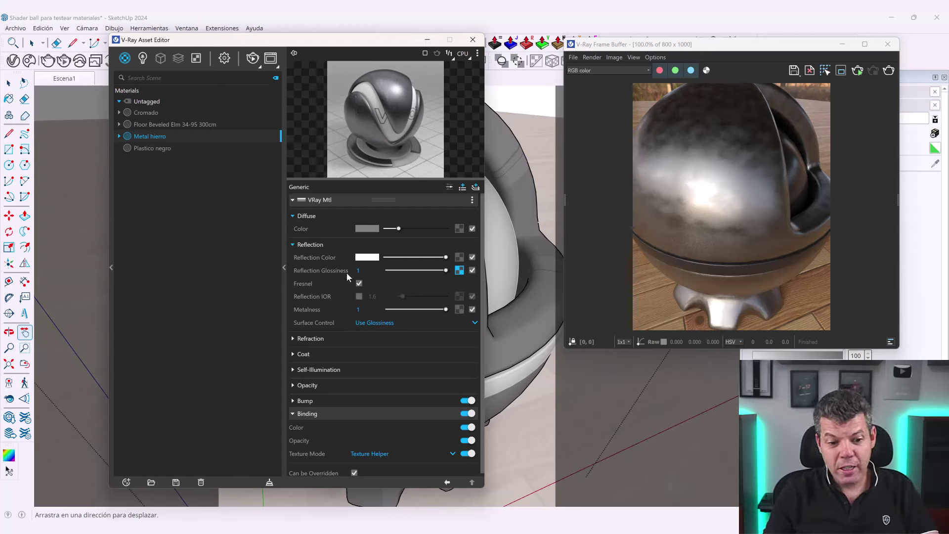
Paste the glossiness noise as an instance into Metal hierro's Bump map and start an interactive render
right_click(459, 276)
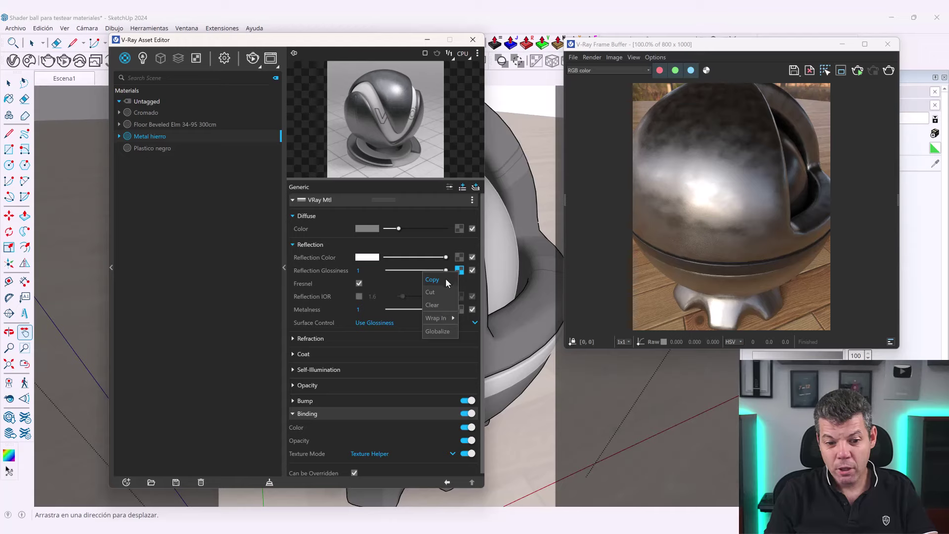
left_click(447, 282)
scroll(407, 368, "down", 1)
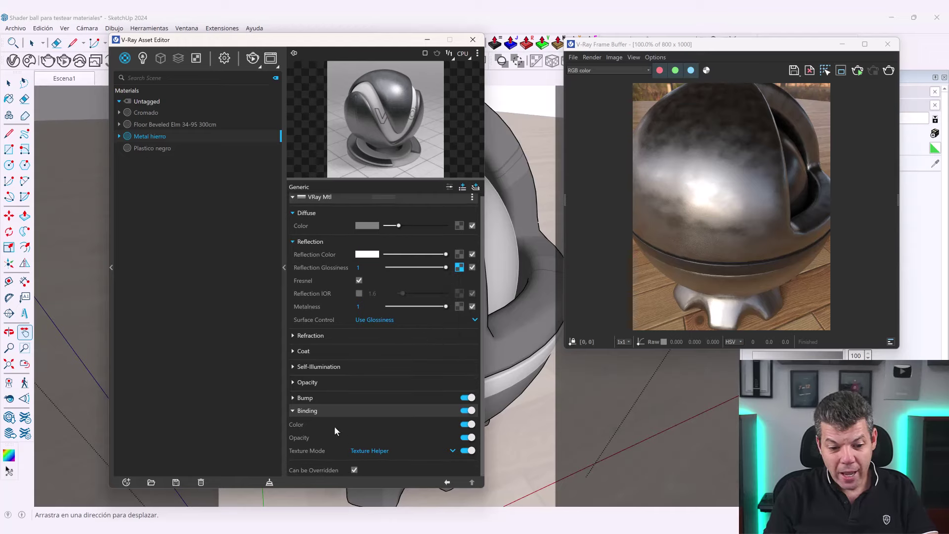
left_click(305, 398)
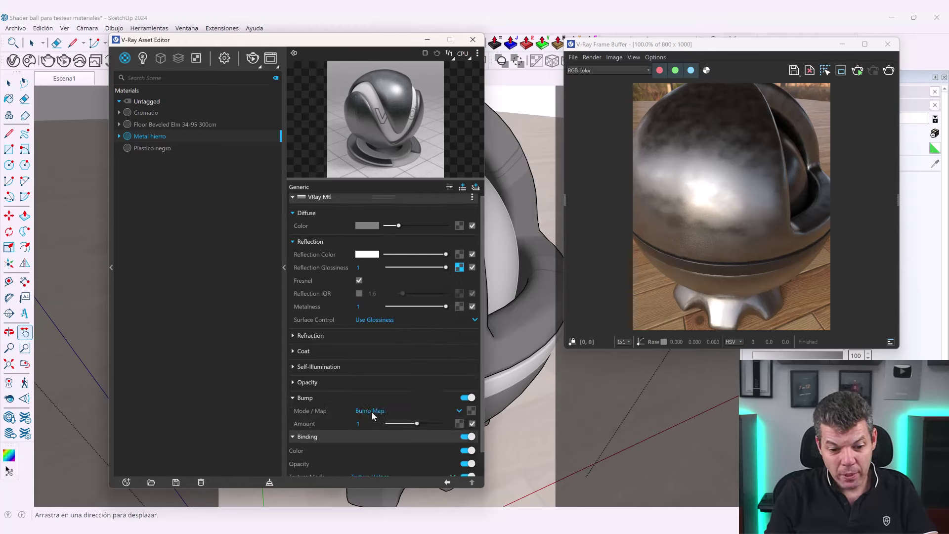
right_click(472, 412)
left_click(455, 432)
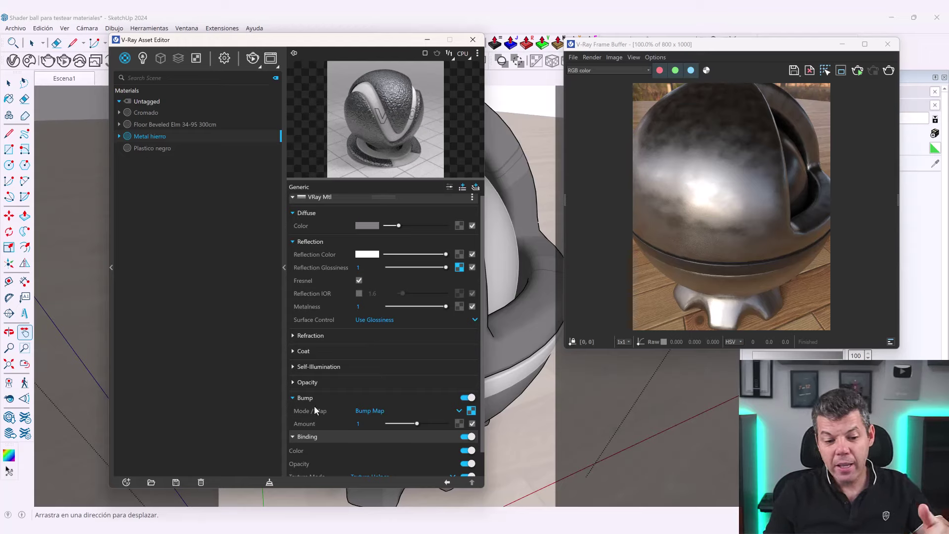
left_click(858, 71)
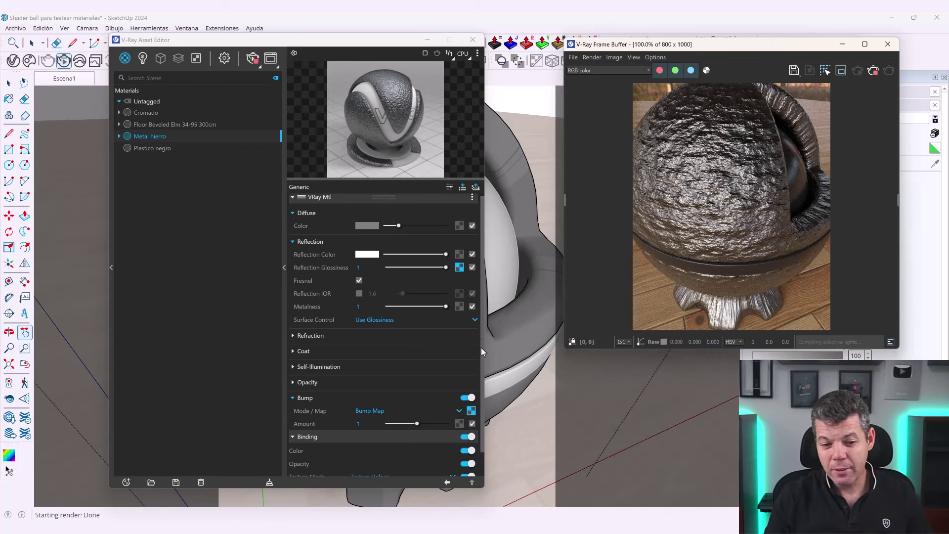
Lower Metal hierro's Bump amount from 1 to 0.15
scroll(310, 407, "down", 1)
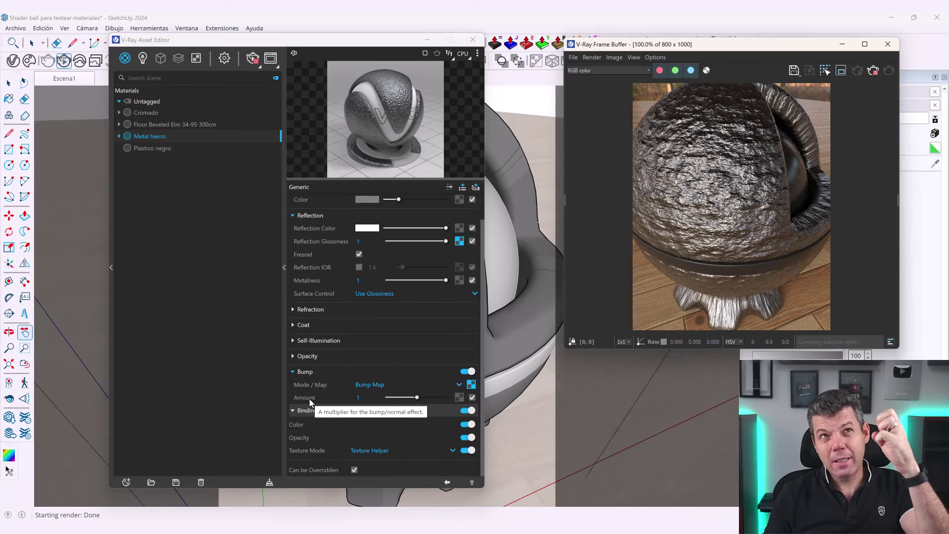
left_click(355, 398)
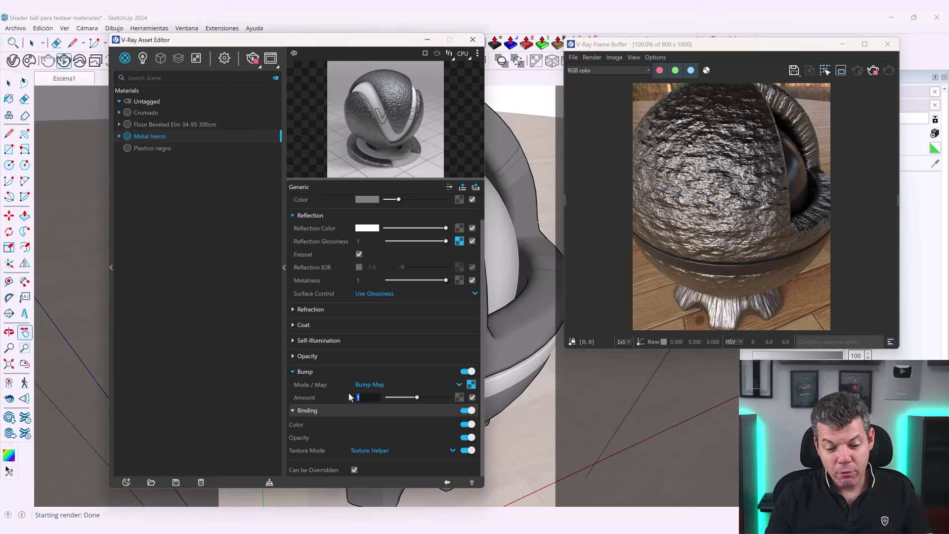
type("0.2")
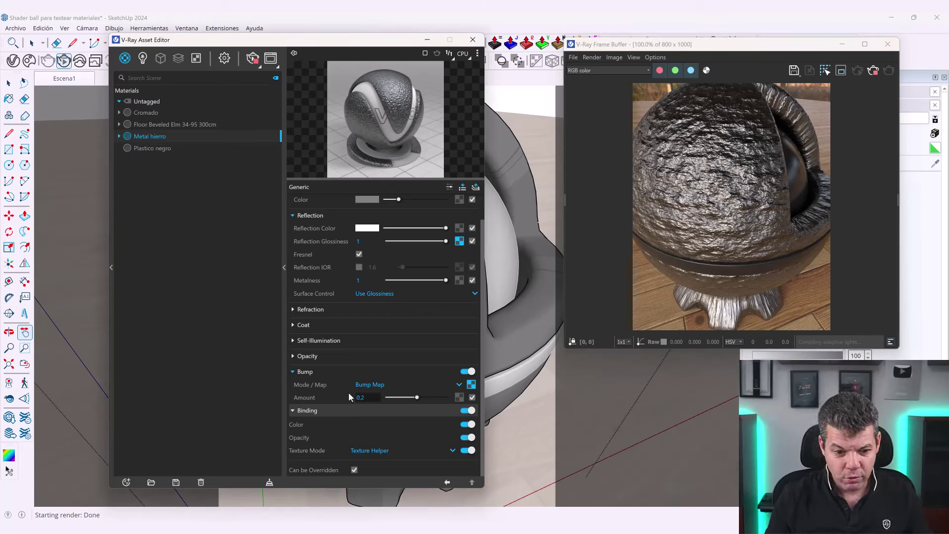
key("Return")
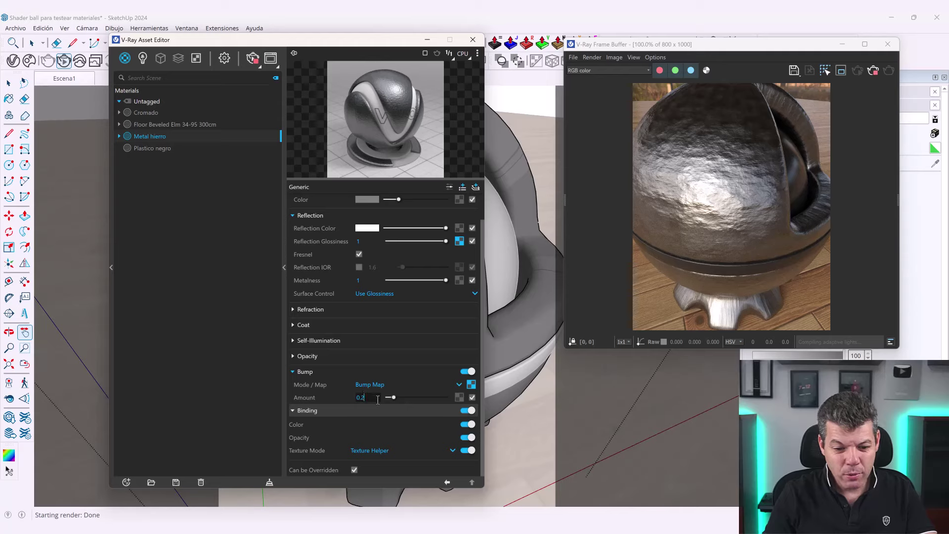
key("BackSpace")
type("15")
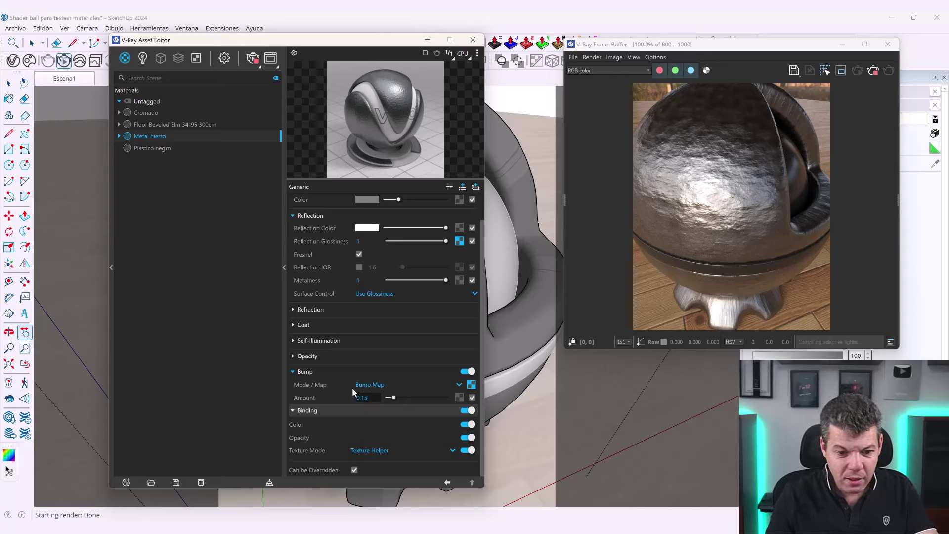
left_click(336, 390)
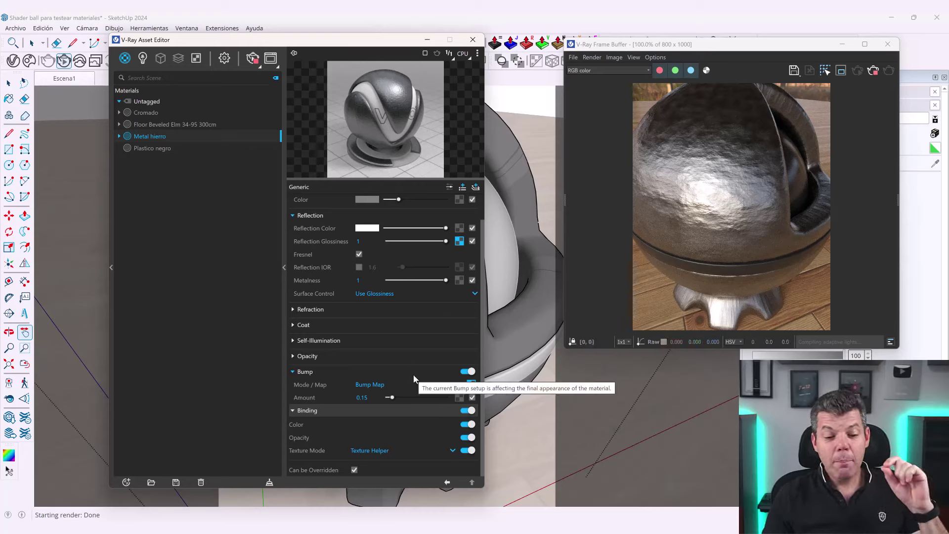
scroll(413, 374, "up", 2)
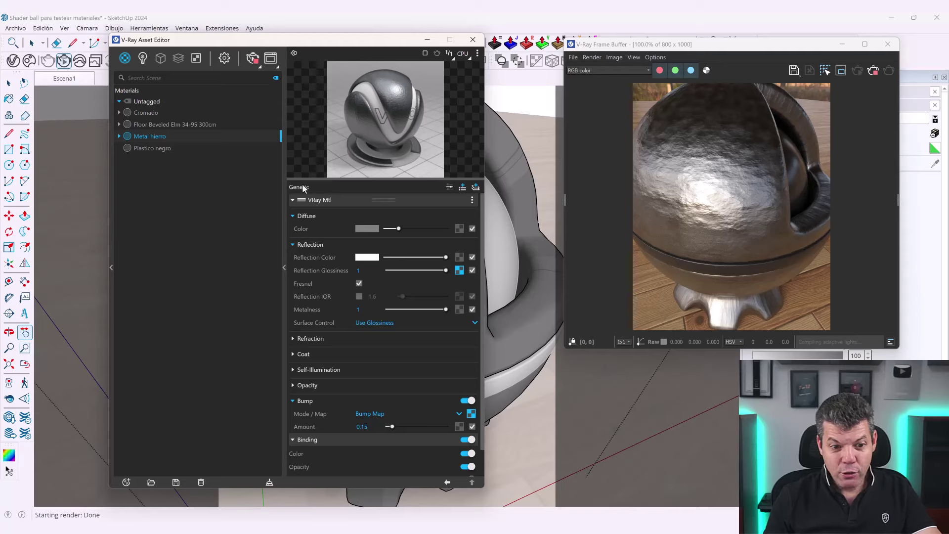
Set Metal hierro's reflection BRDF to Phong in the advanced settings
left_click(449, 188)
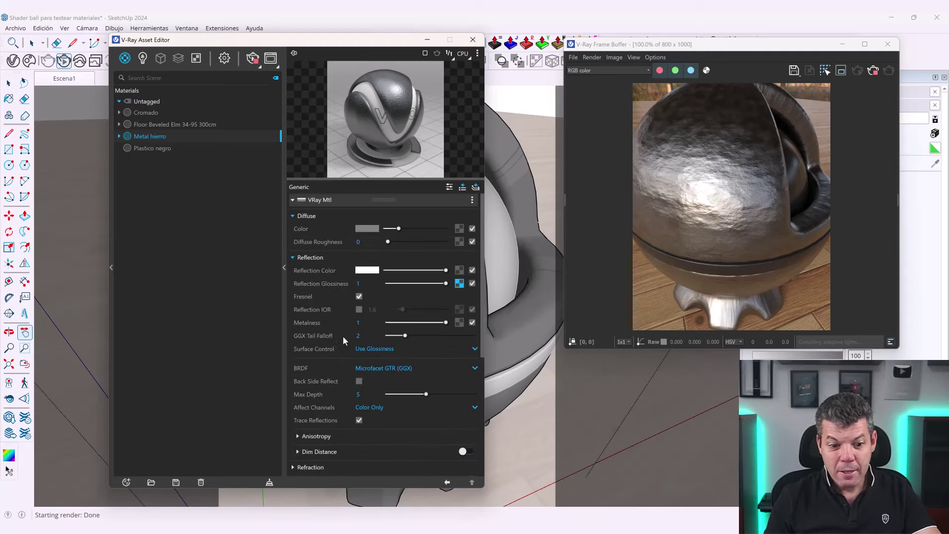
left_click(309, 257)
left_click(309, 257)
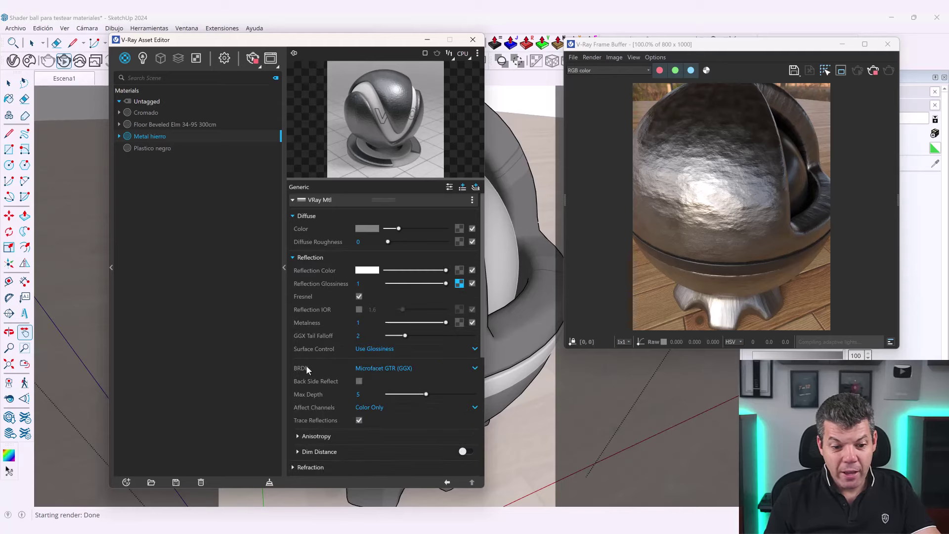
scroll(307, 369, "down", 2)
mouse_move(384, 318)
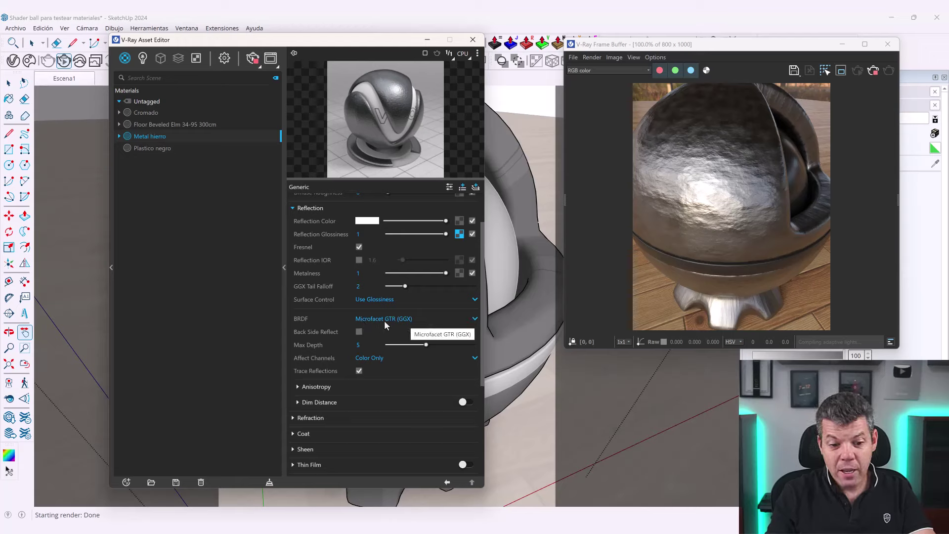
left_click(384, 320)
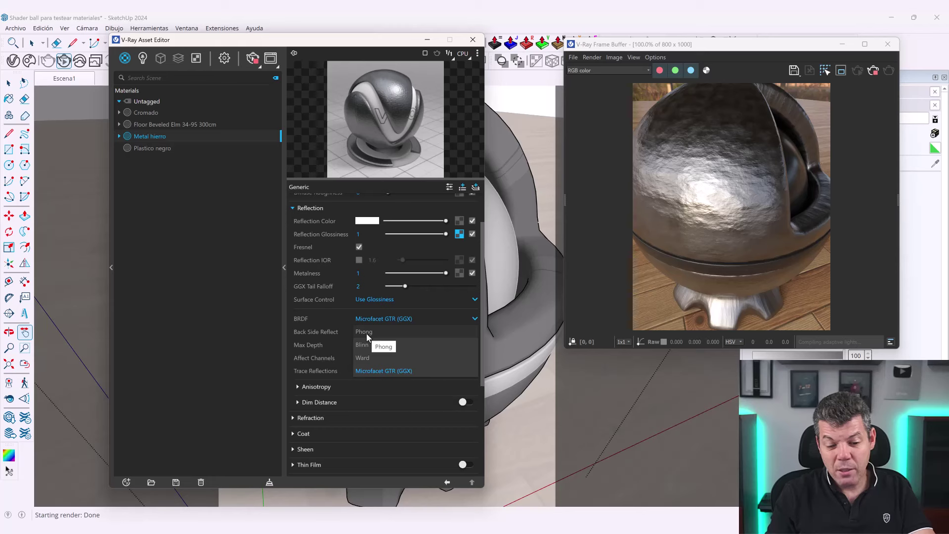
left_click(367, 331)
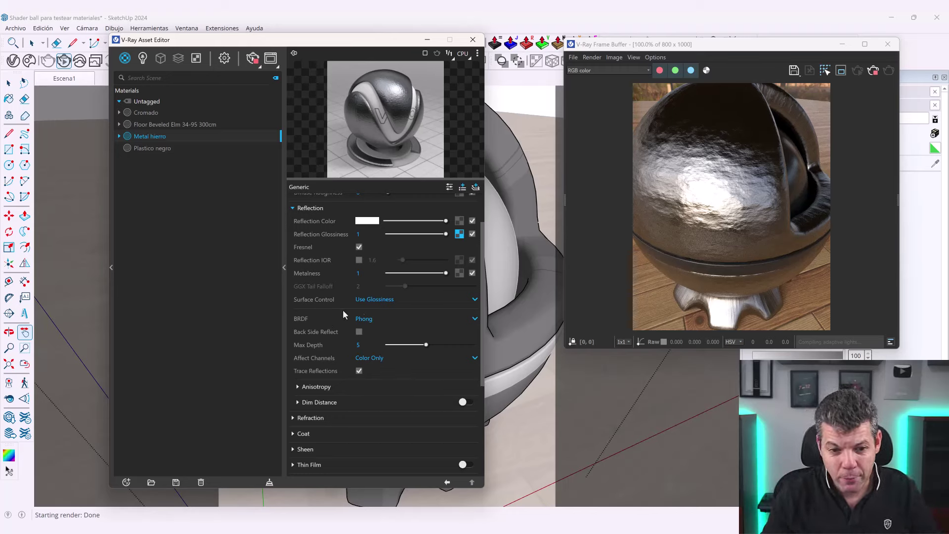
Stop the interactive render and collapse the material settings panel
scroll(343, 307, "up", 2)
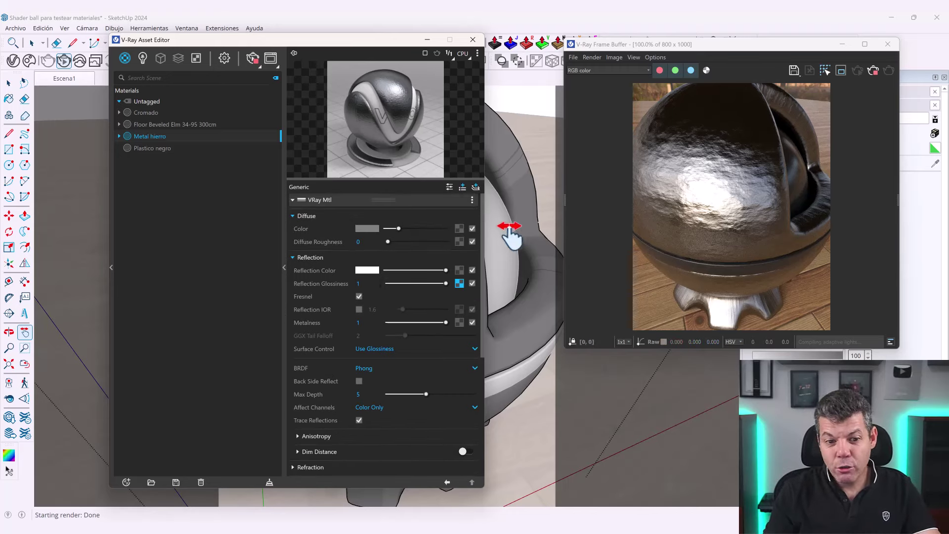
left_click(874, 70)
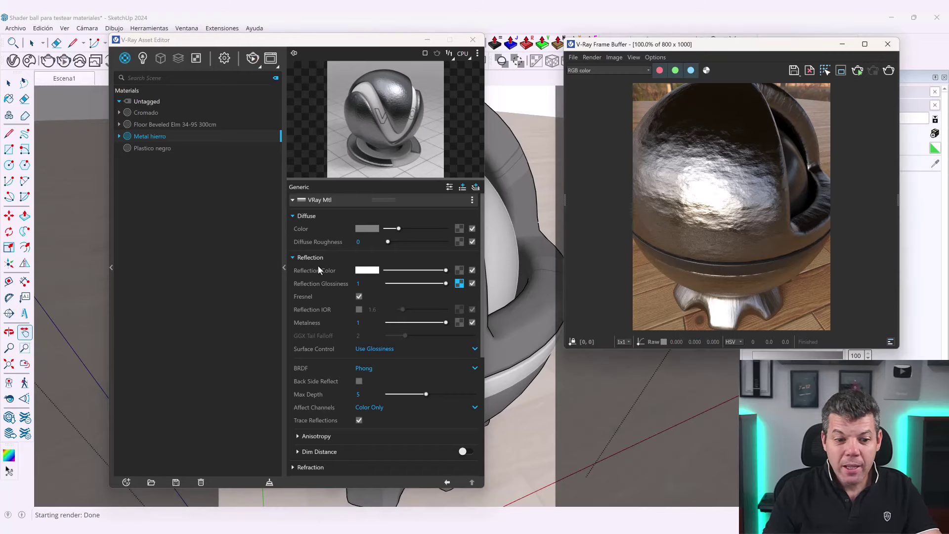
left_click(285, 268)
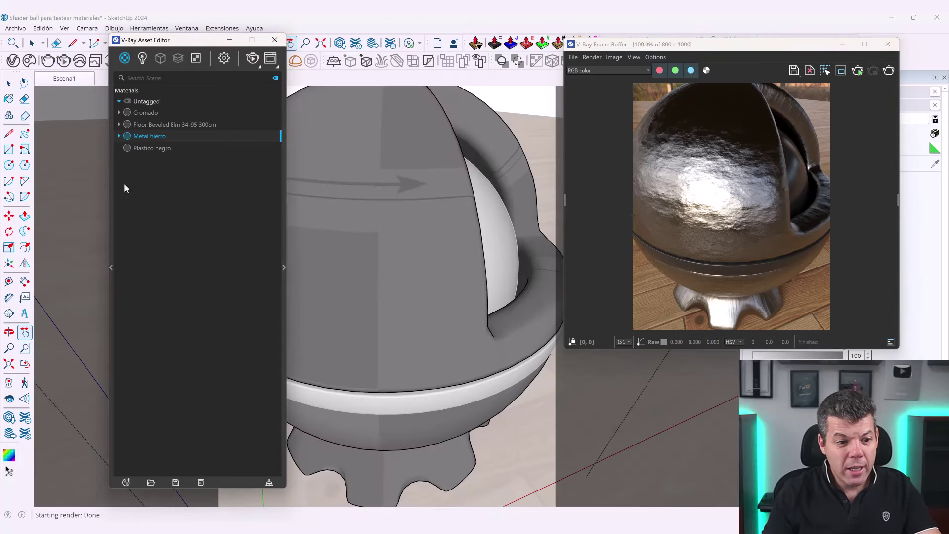
Open the Save V-Ray Asset File As dialog for Metal hierro as a .vrmat, then close it
left_click(176, 483)
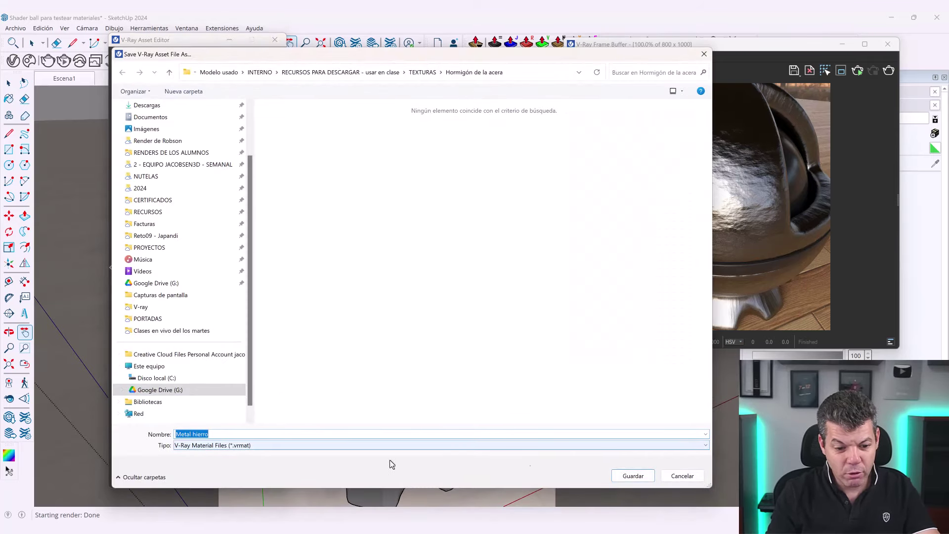
left_click(682, 475)
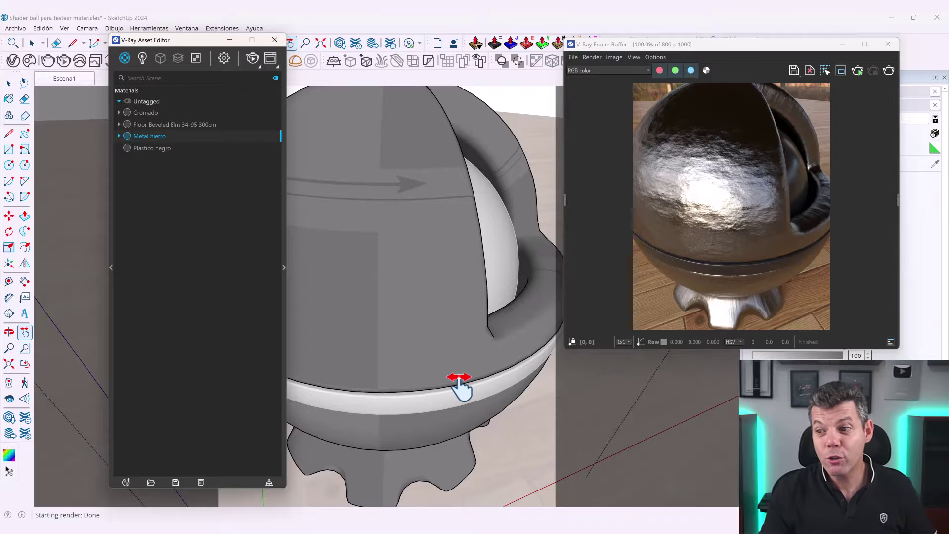